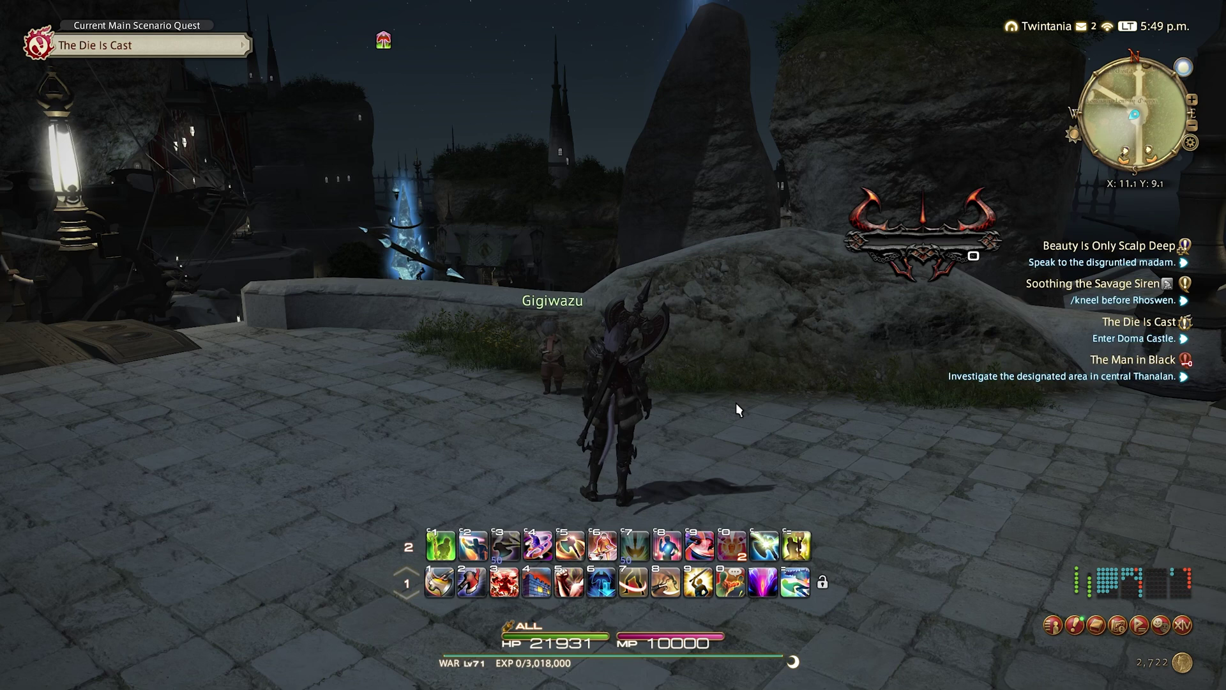
Target the NPC Gigiwazu and start his dialogue
right_click(551, 356)
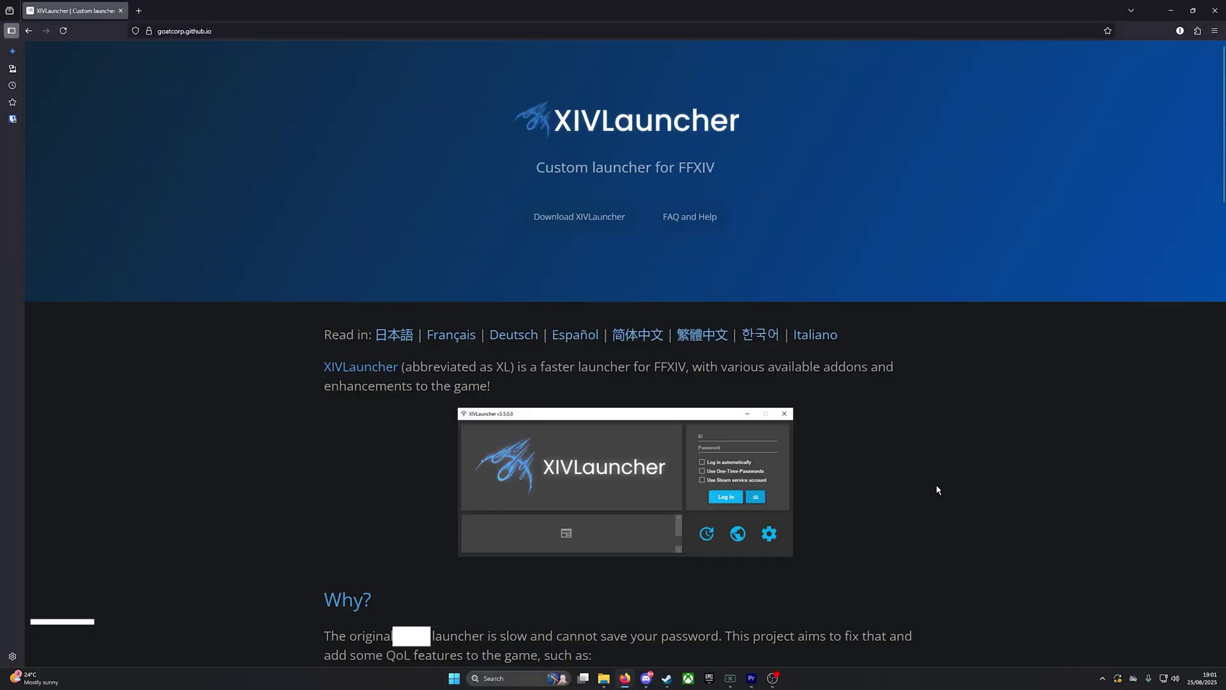
Download XIVLauncher from its homepage, heading to the version 6.4.1 GitHub release
click(582, 235)
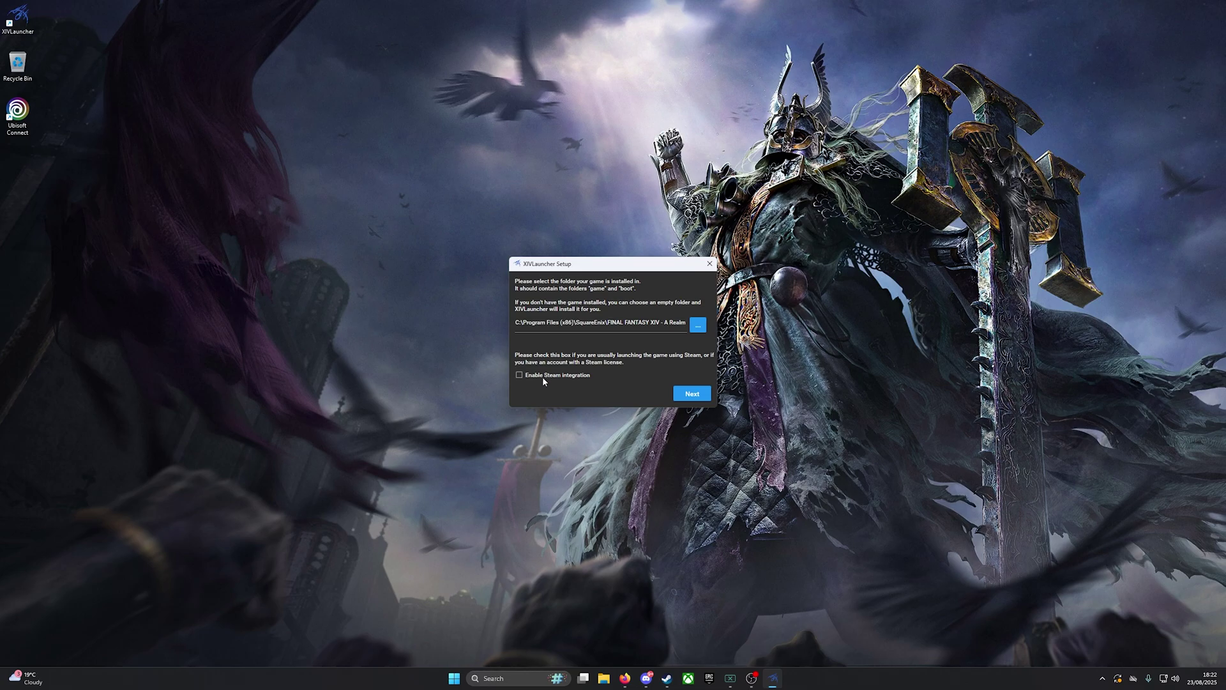
Finish XIVLauncher setup with the default game folder, English and Dalamud, then focus the Password field
click(692, 394)
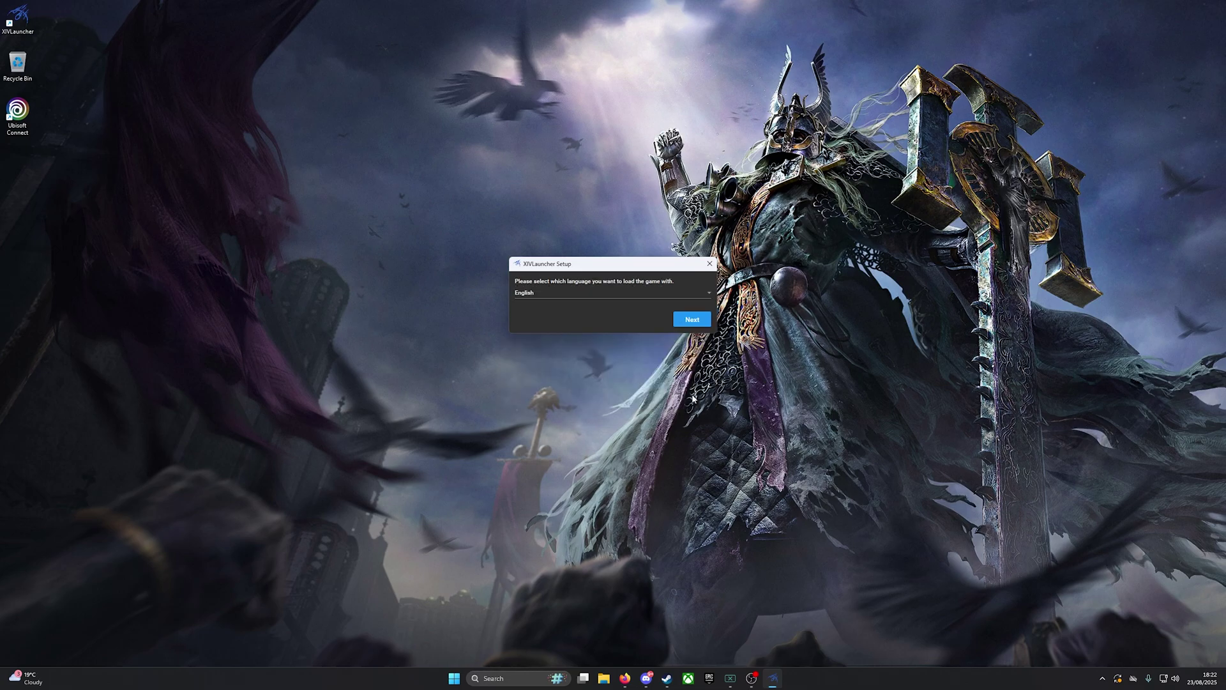
click(686, 320)
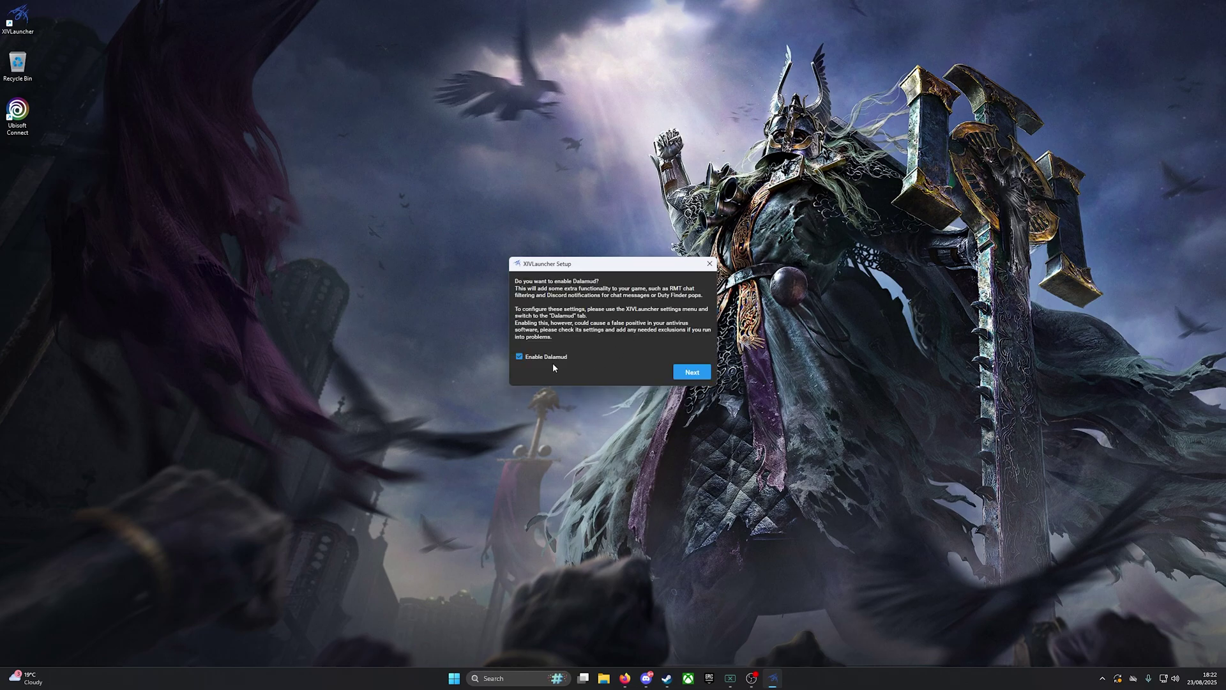
click(686, 376)
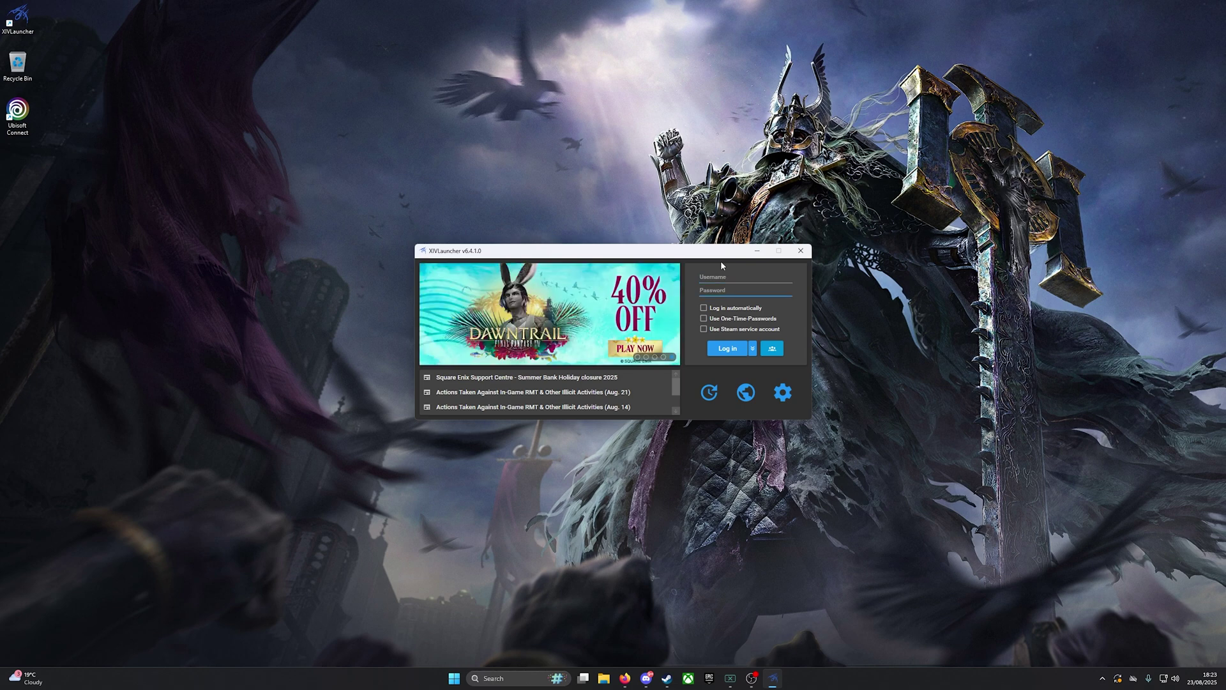
click(740, 291)
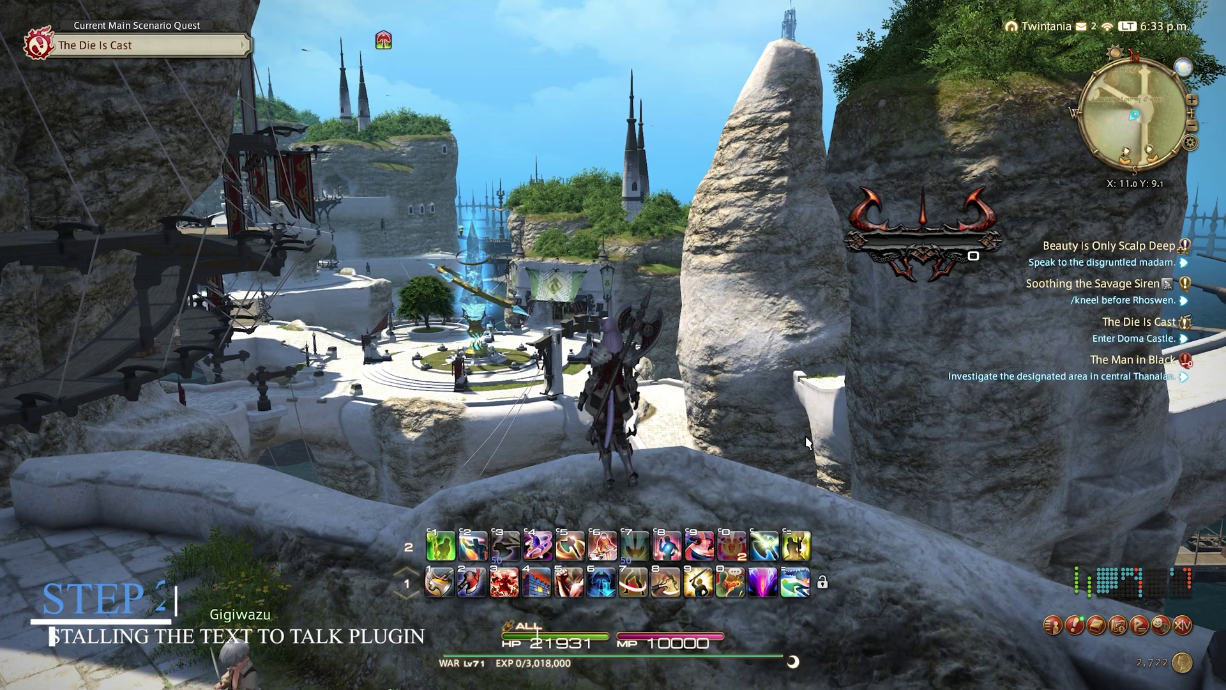
Search the Dalamud plugin installer for 'tts' and install TextToTalk v1.33.0.0
key(Escape)
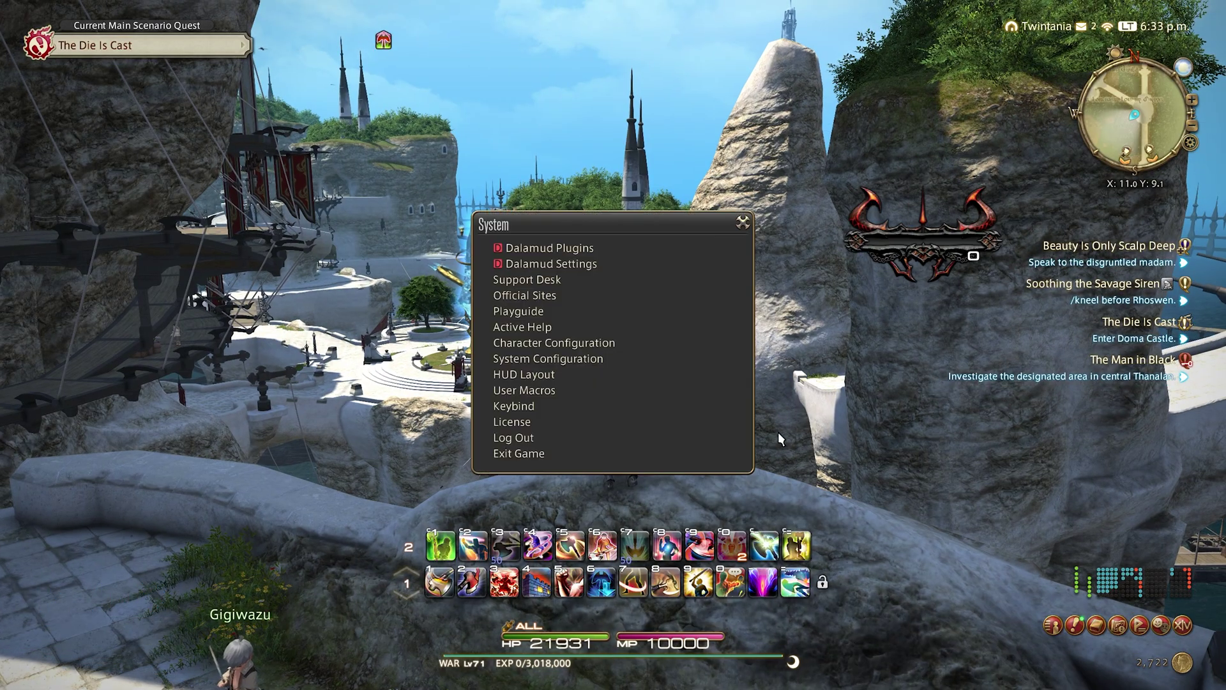
click(646, 256)
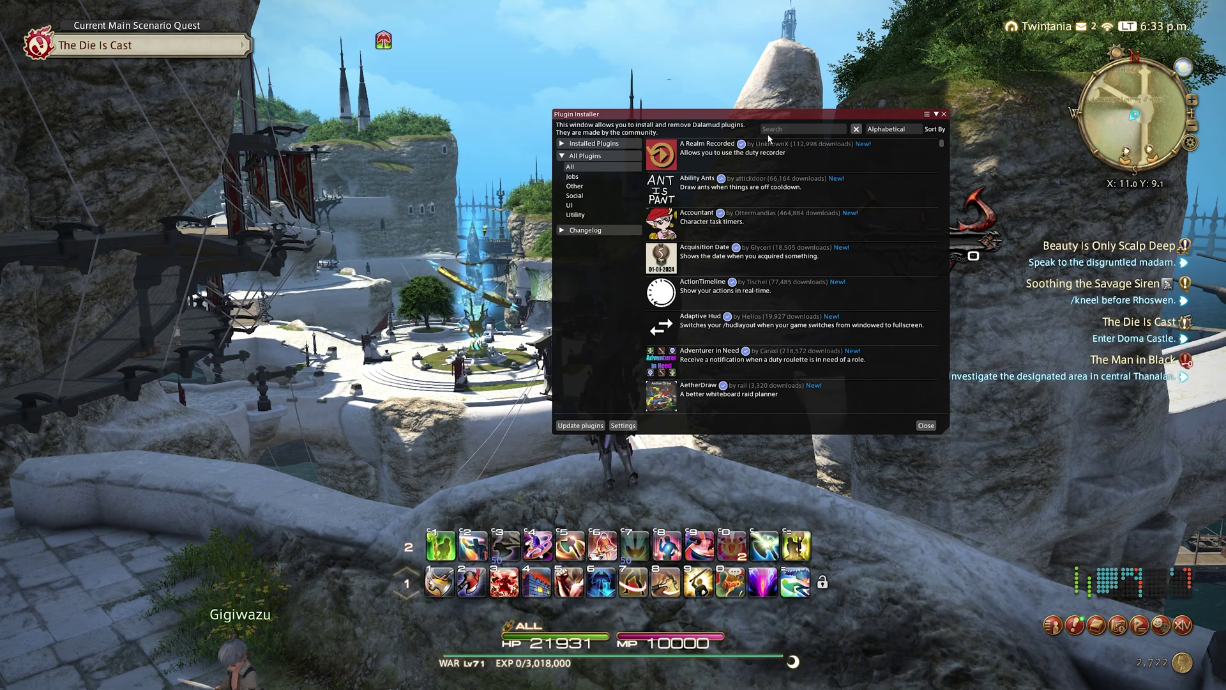
text(tts)
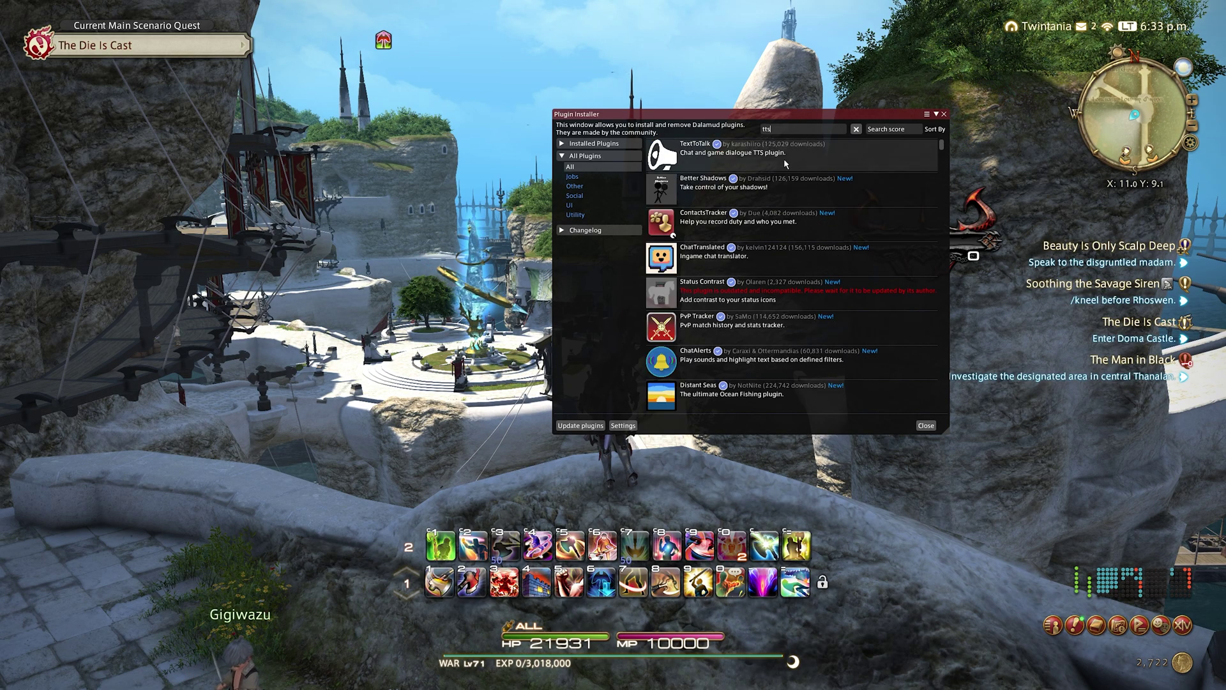
click(785, 163)
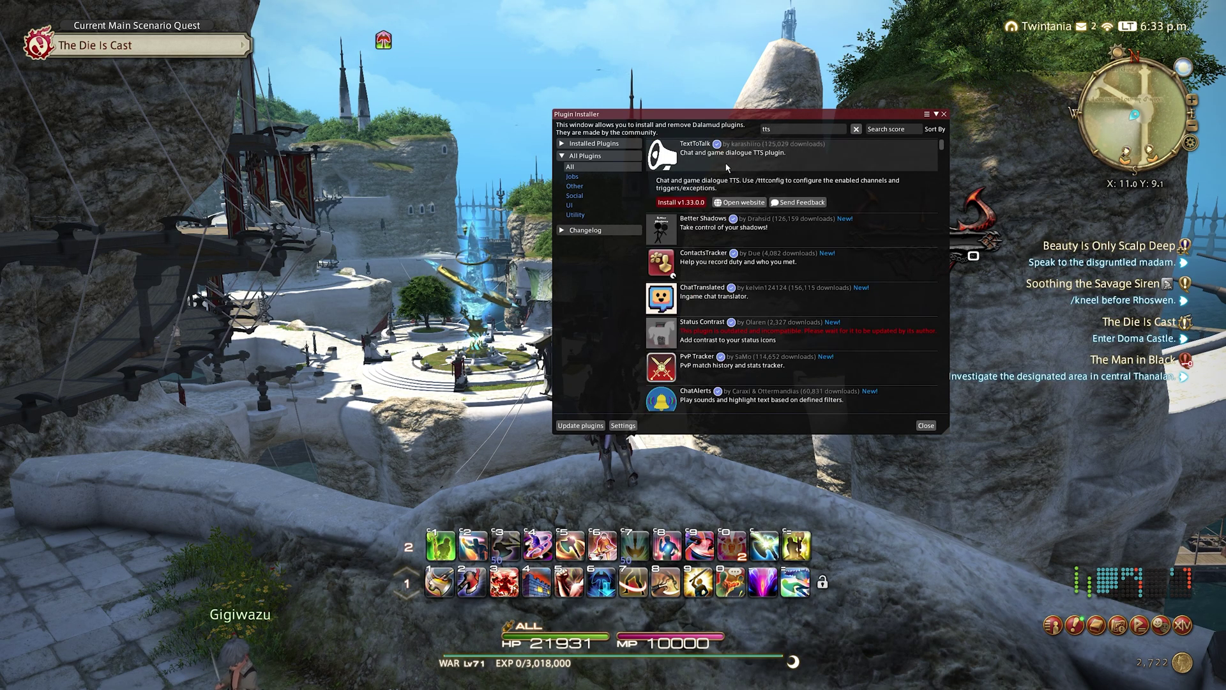
click(694, 205)
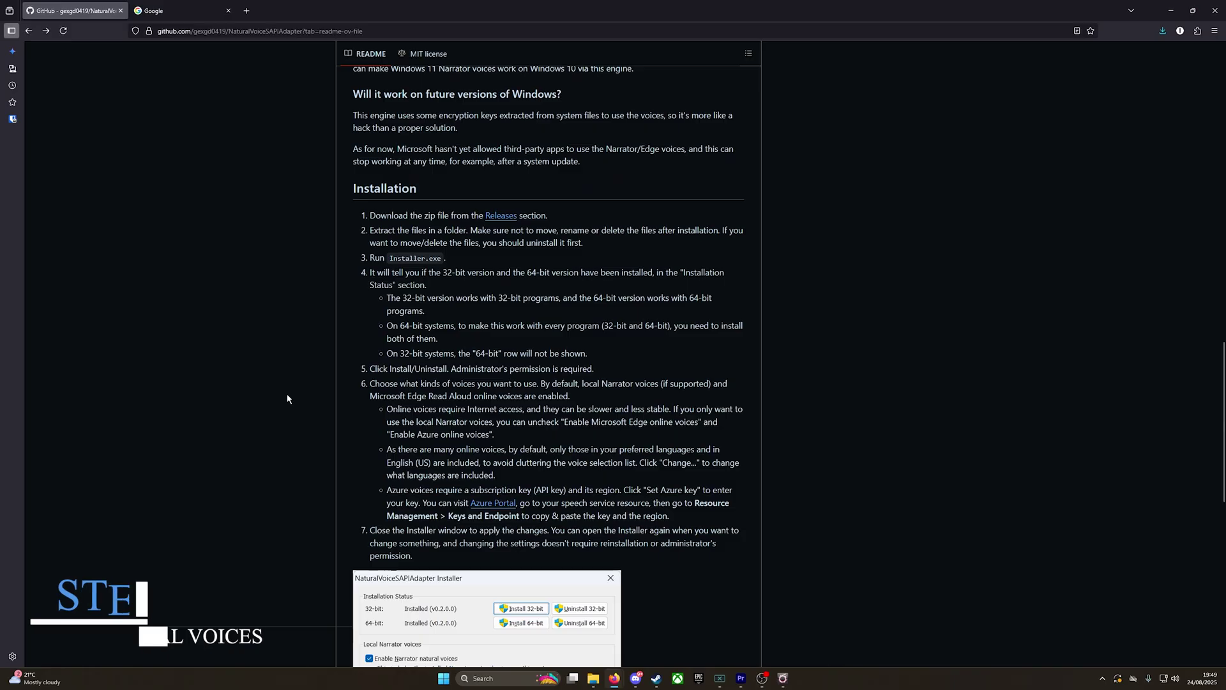
Go to the NaturalVoiceSAPIAdapter releases page and scroll to the v0.2.6 assets
scroll(287, 399, down, 2)
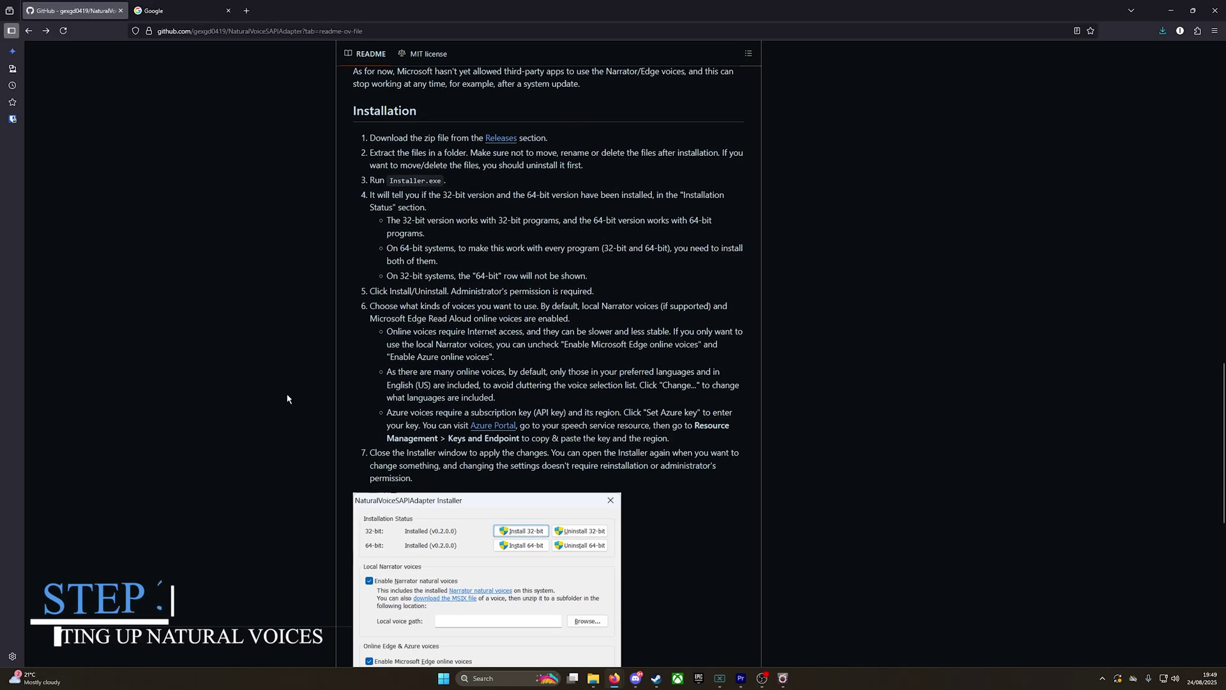
click(512, 144)
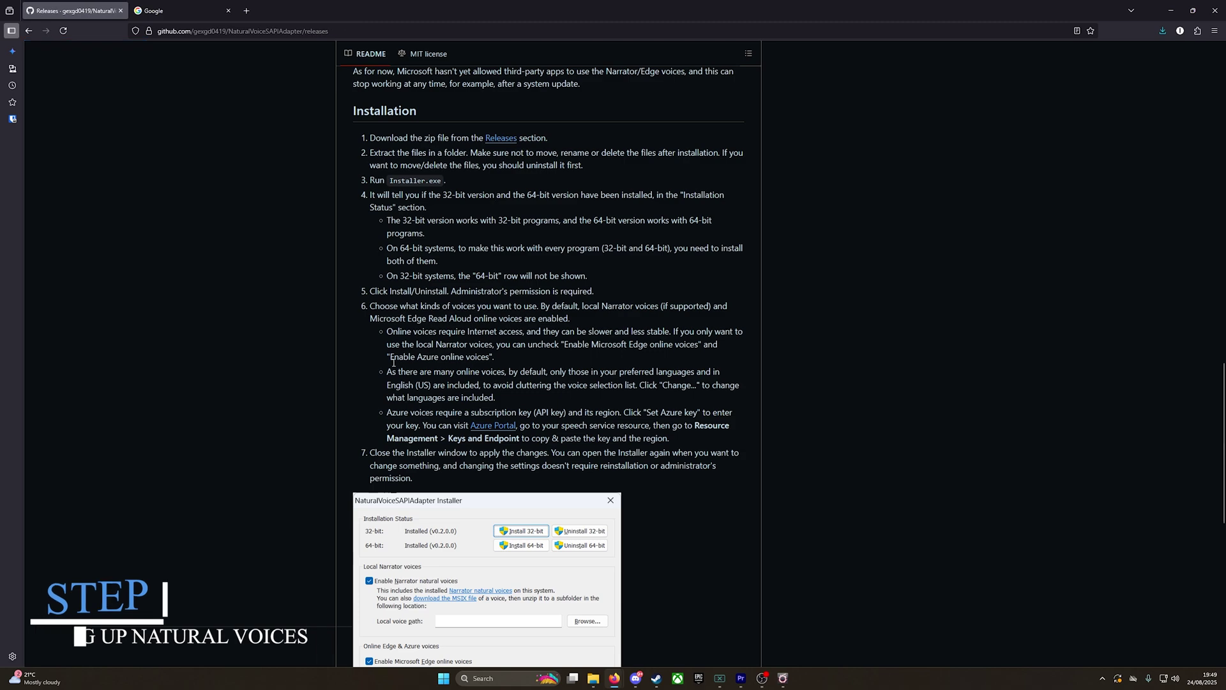
scroll(639, 417, down, 7)
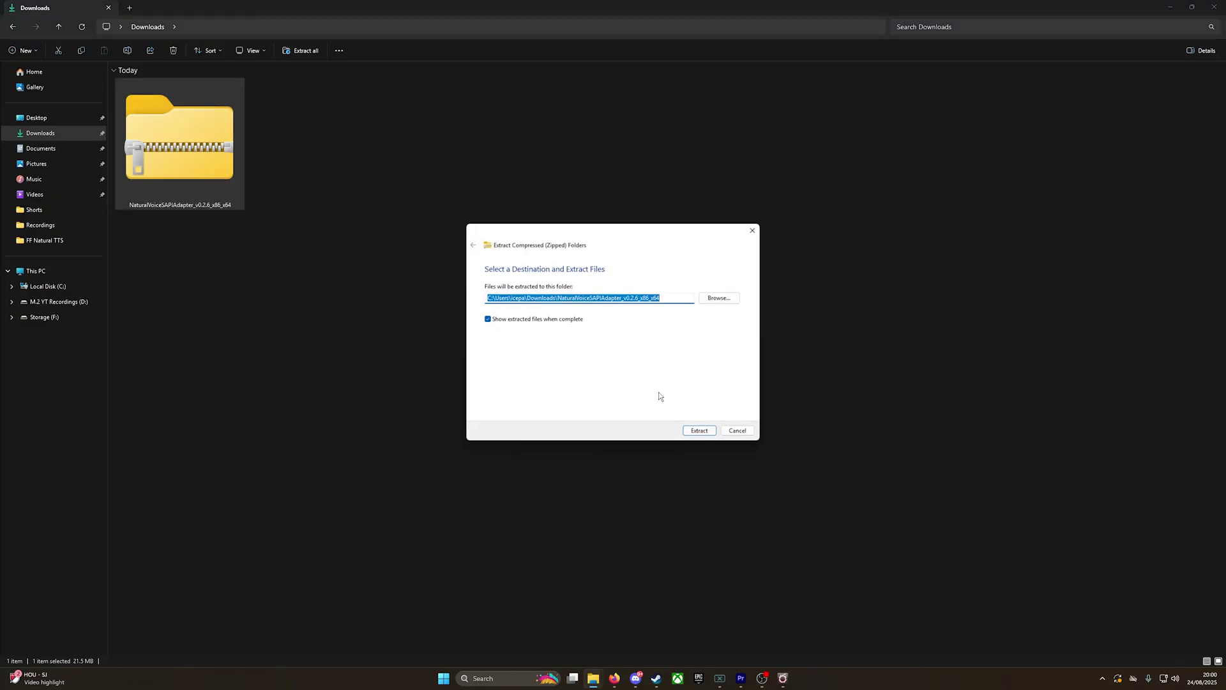
Extract the NaturalVoiceSAPIAdapter_v0.2.6_x86_x64 zip and run its Installer past the SmartScreen warning
click(699, 431)
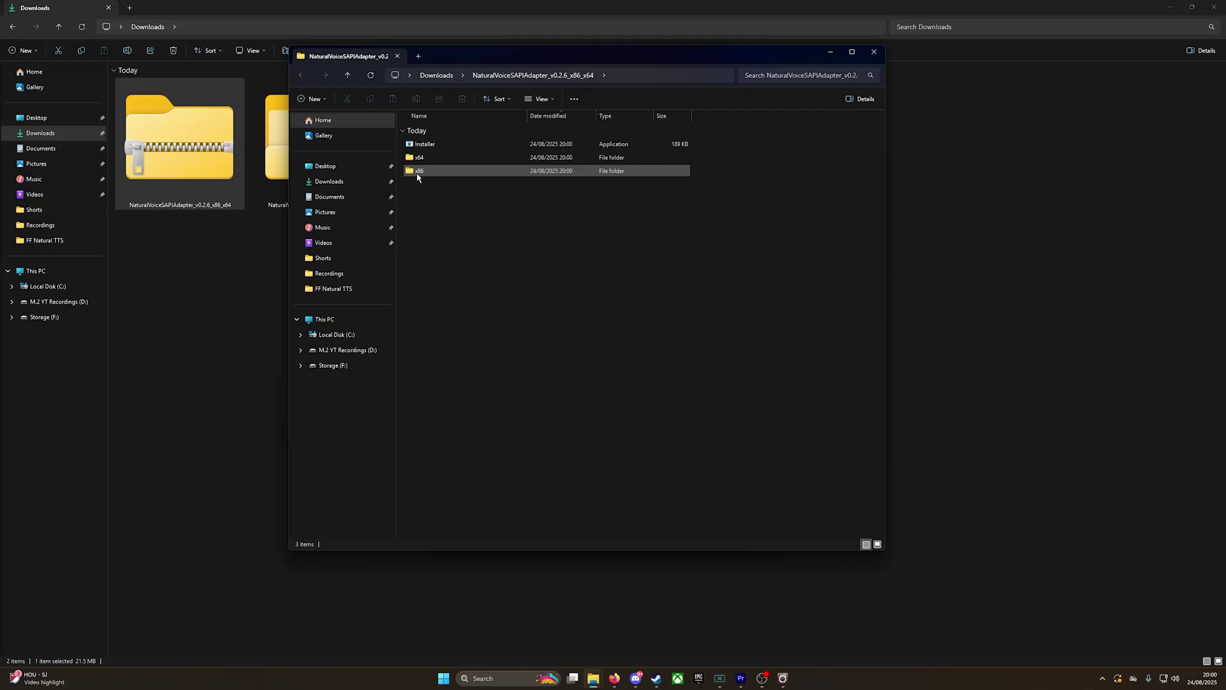
double_click(420, 145)
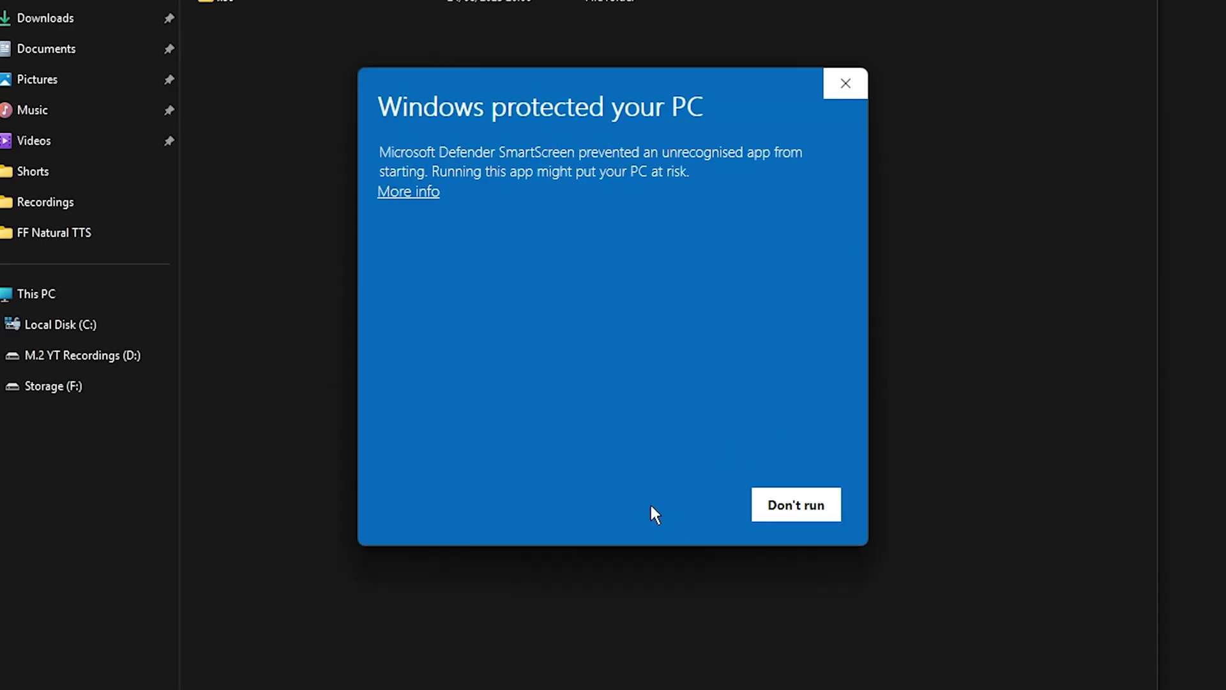
click(423, 192)
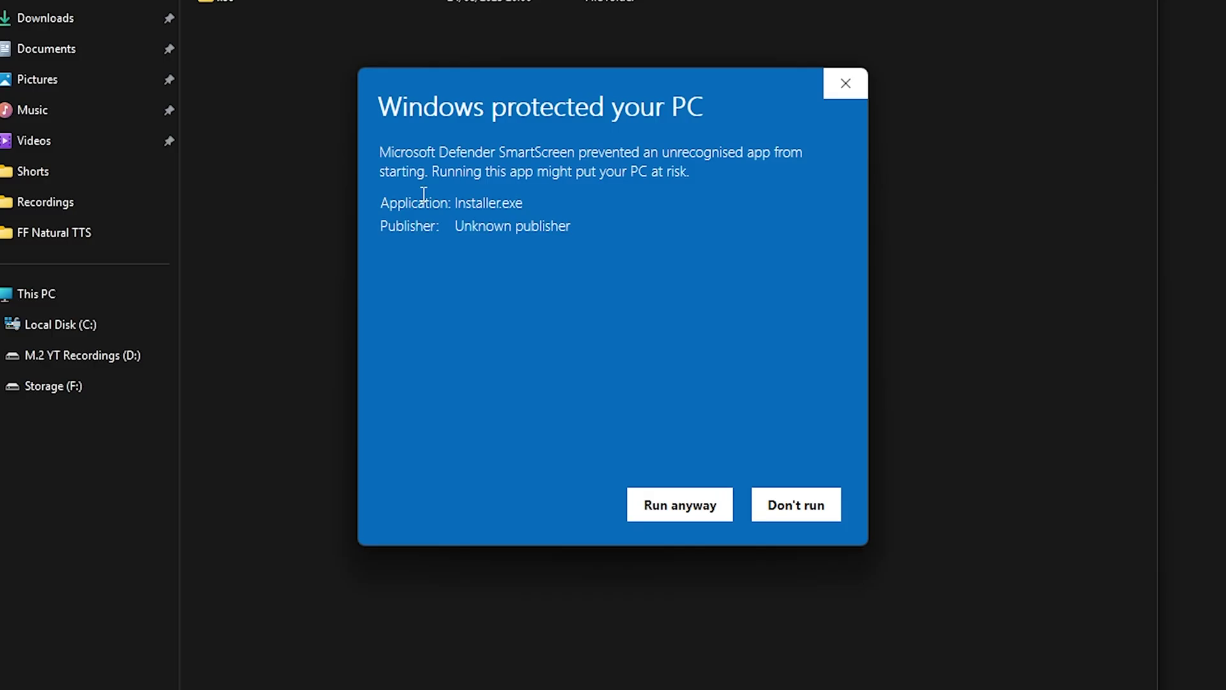
click(651, 505)
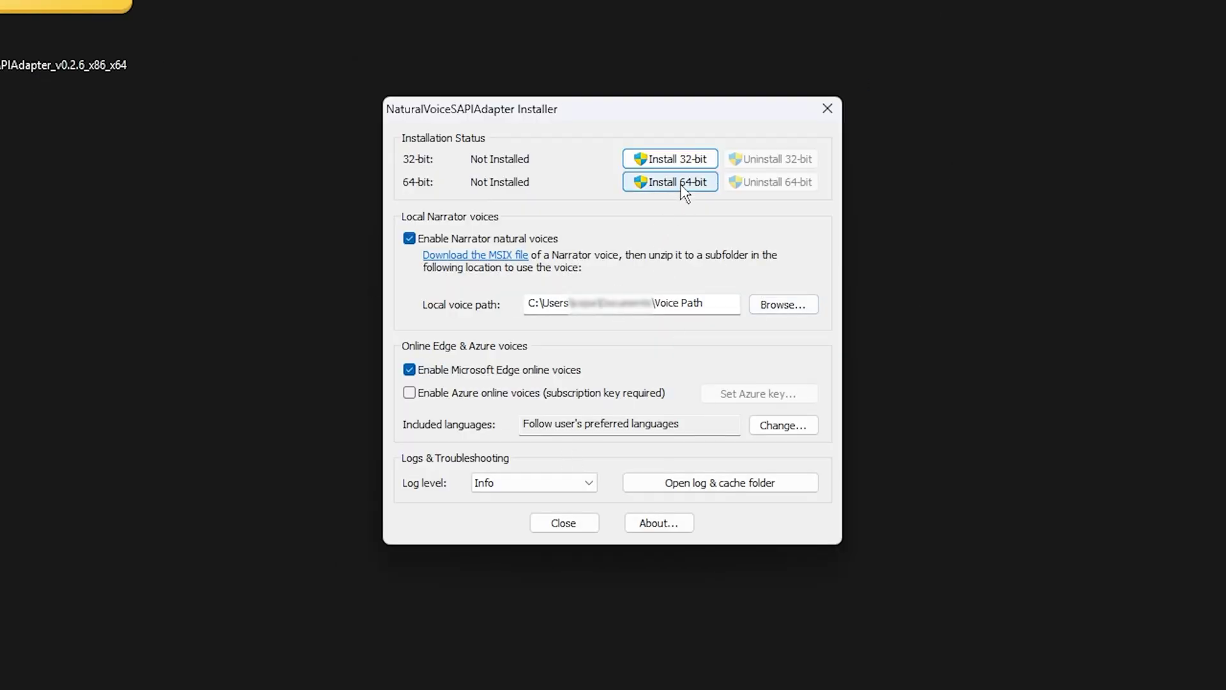
Select the local voice path and install the 64-bit NaturalVoiceSAPIAdapter
drag(529, 305, 713, 310)
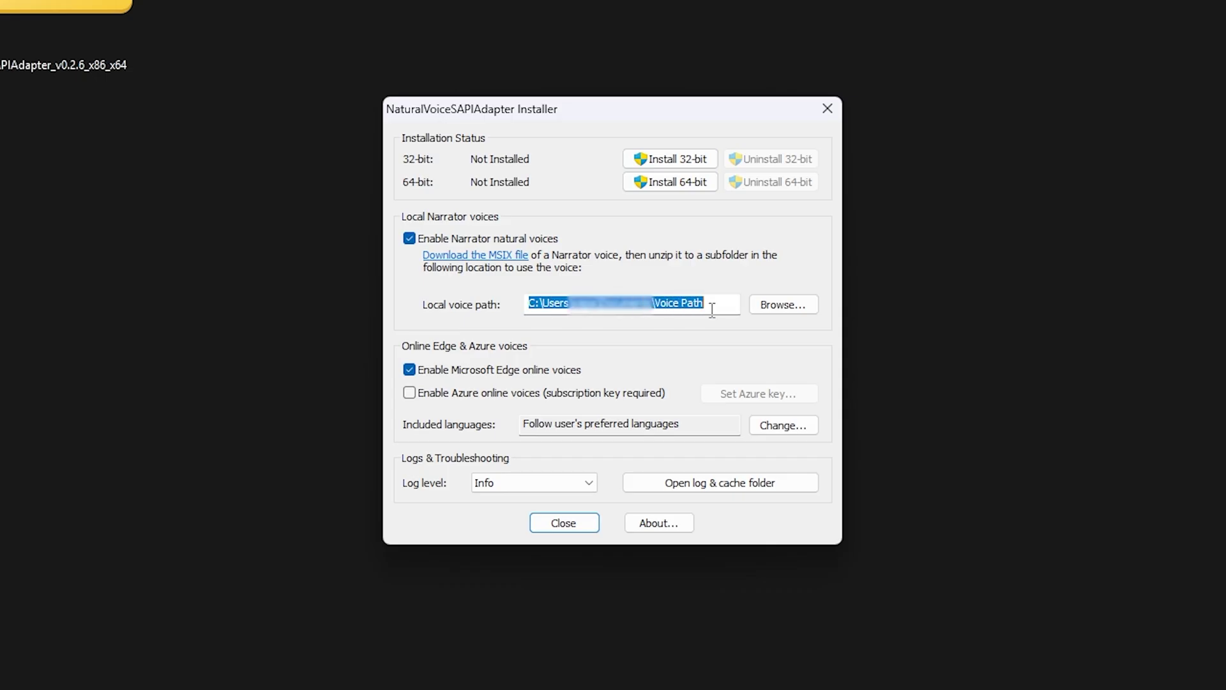
key(Tab)
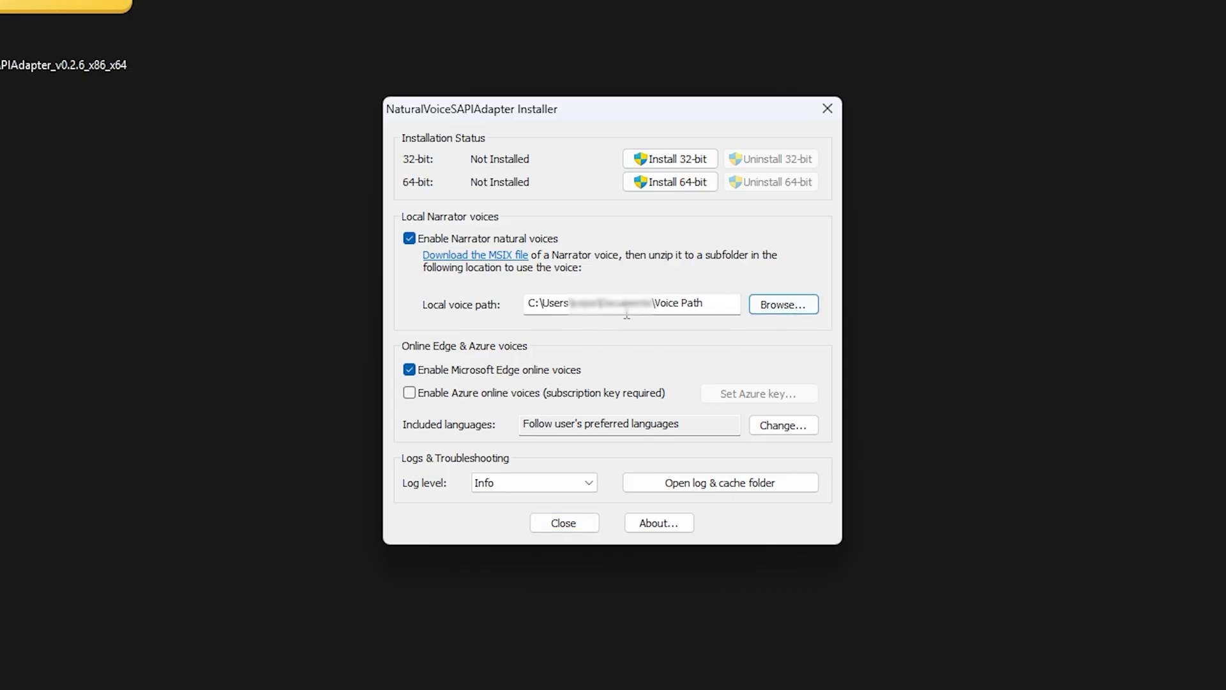
click(685, 185)
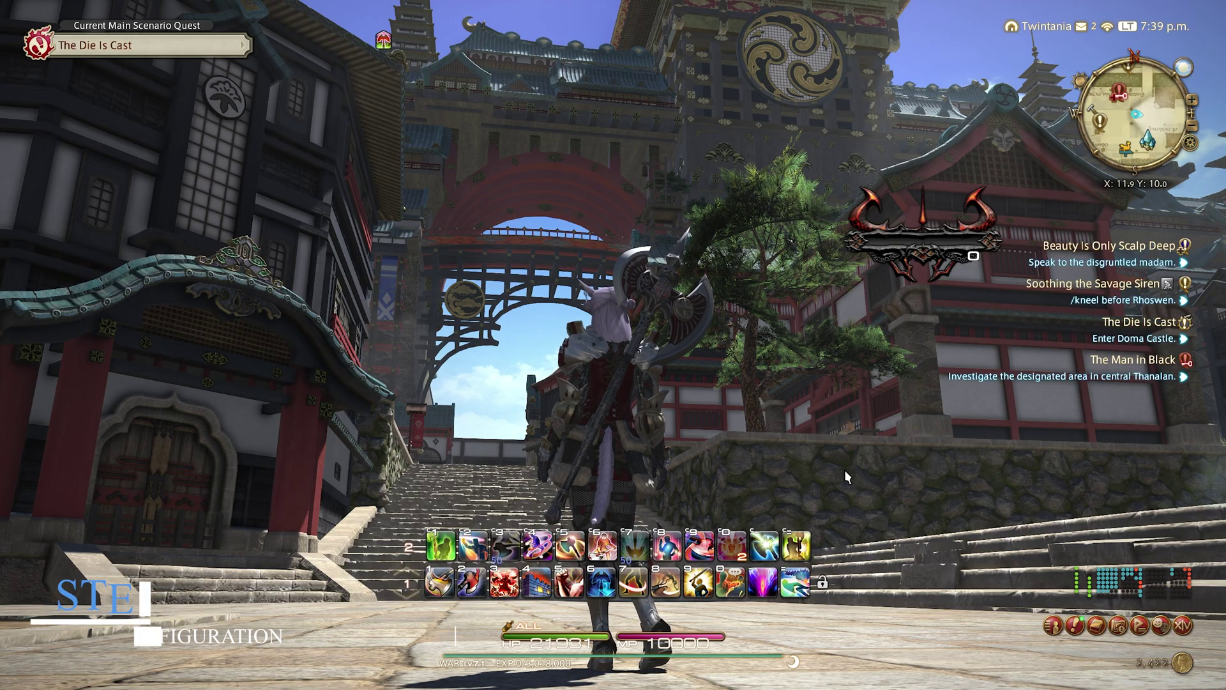
Open TextToTalk's settings from the Dalamud Installed Plugins list
key(Escape)
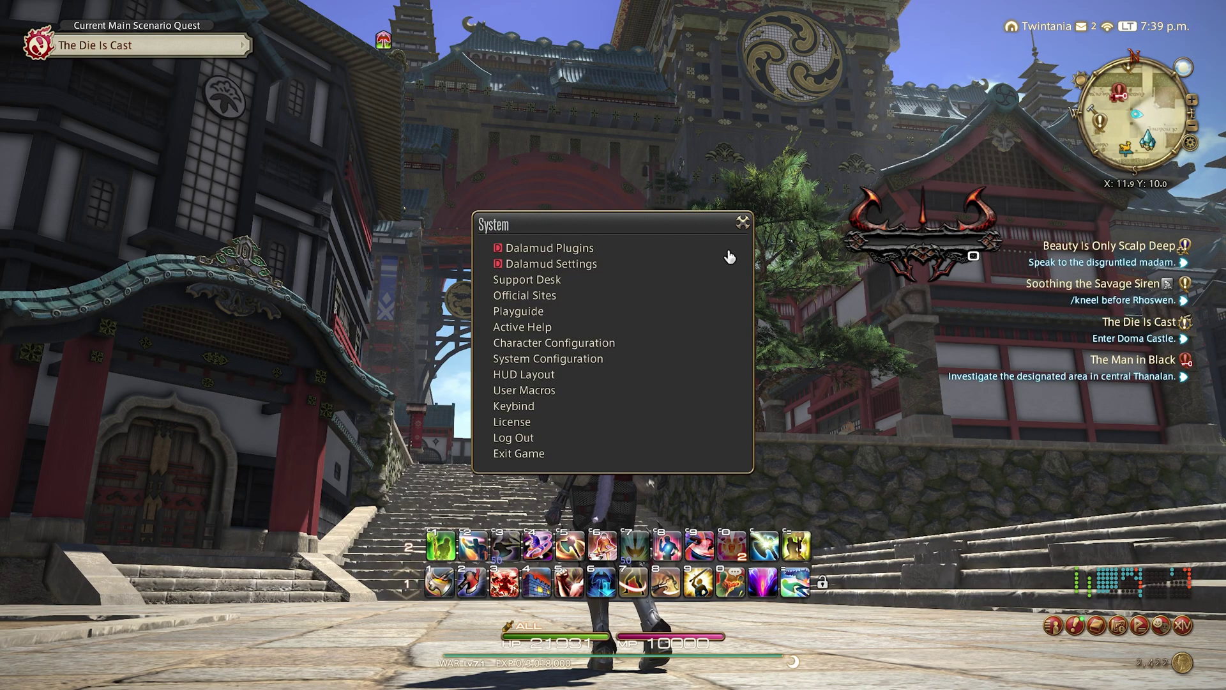
click(646, 249)
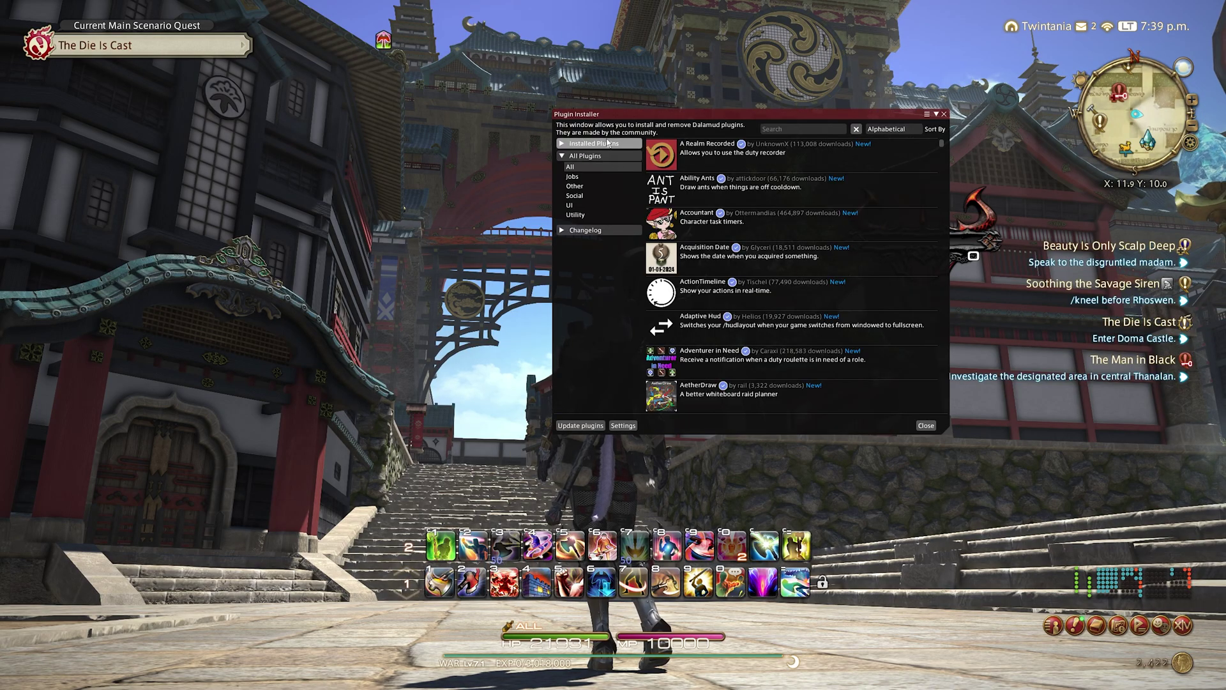
click(594, 143)
click(725, 159)
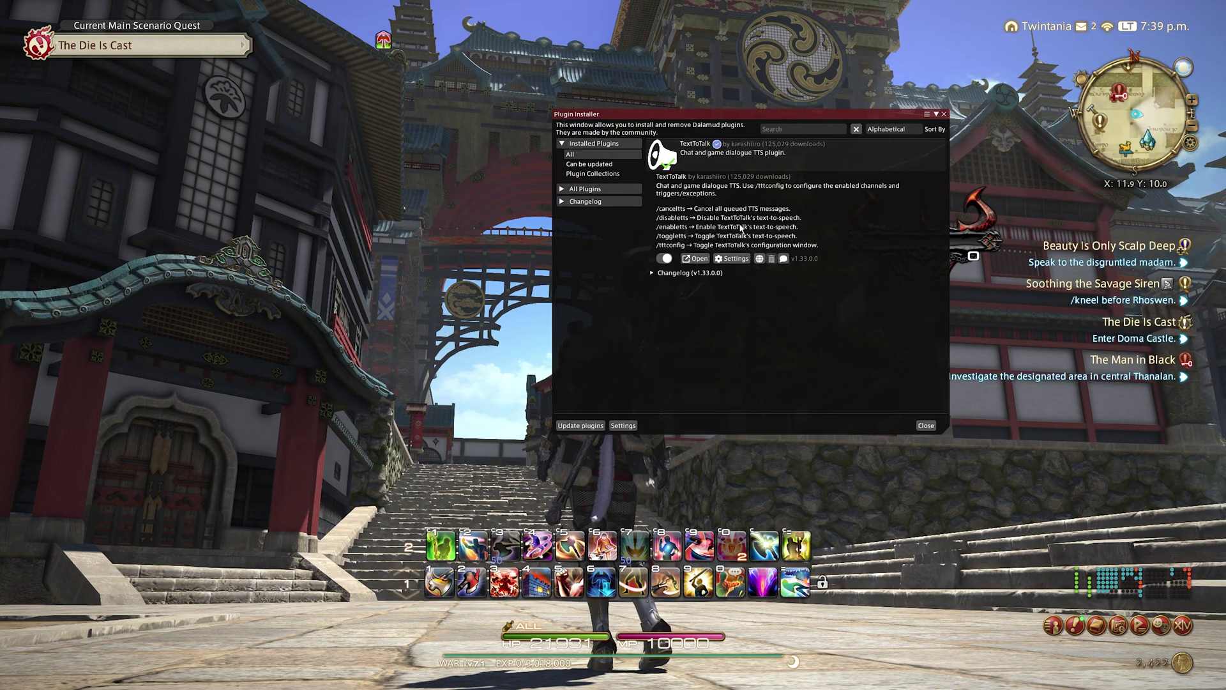
click(732, 259)
key(Escape)
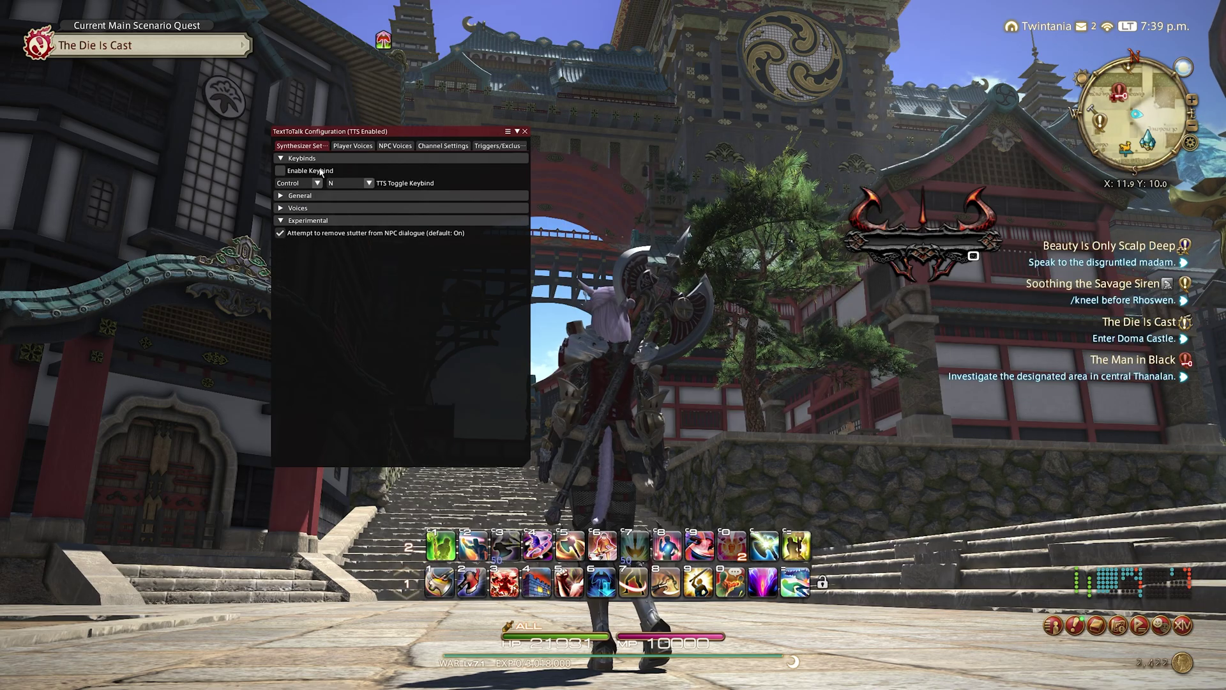
Enable the TTS toggle keybind, keeping it as Control + N
click(315, 171)
click(317, 184)
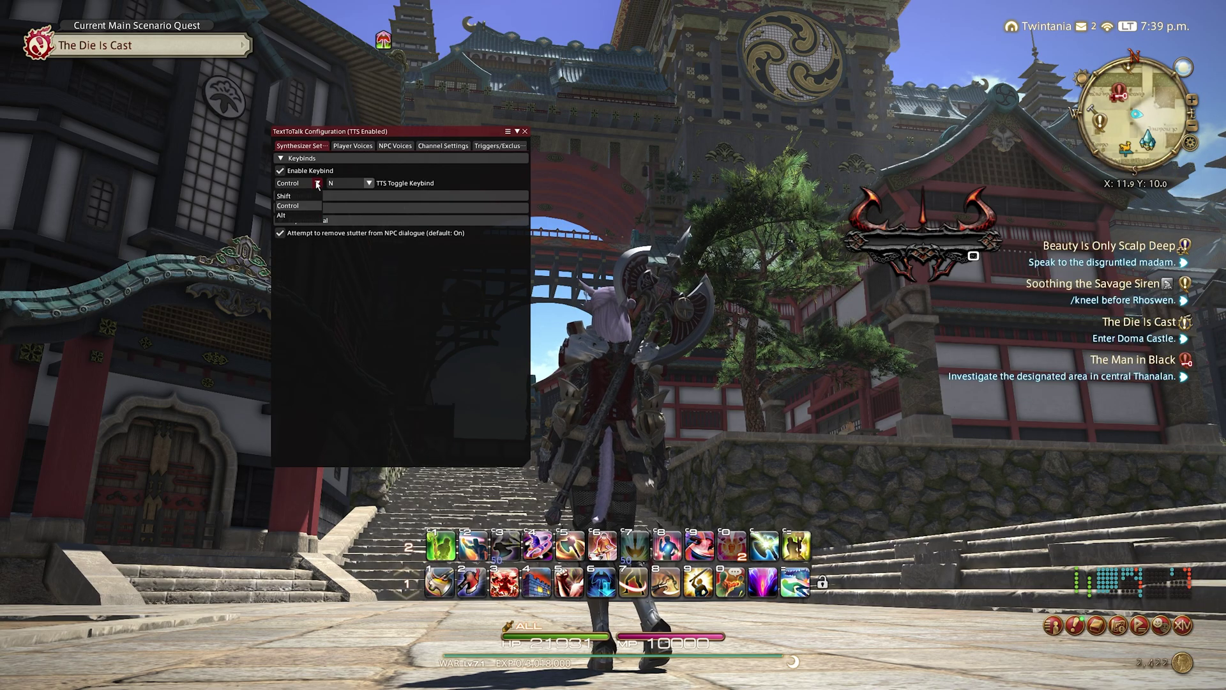
click(317, 183)
click(357, 184)
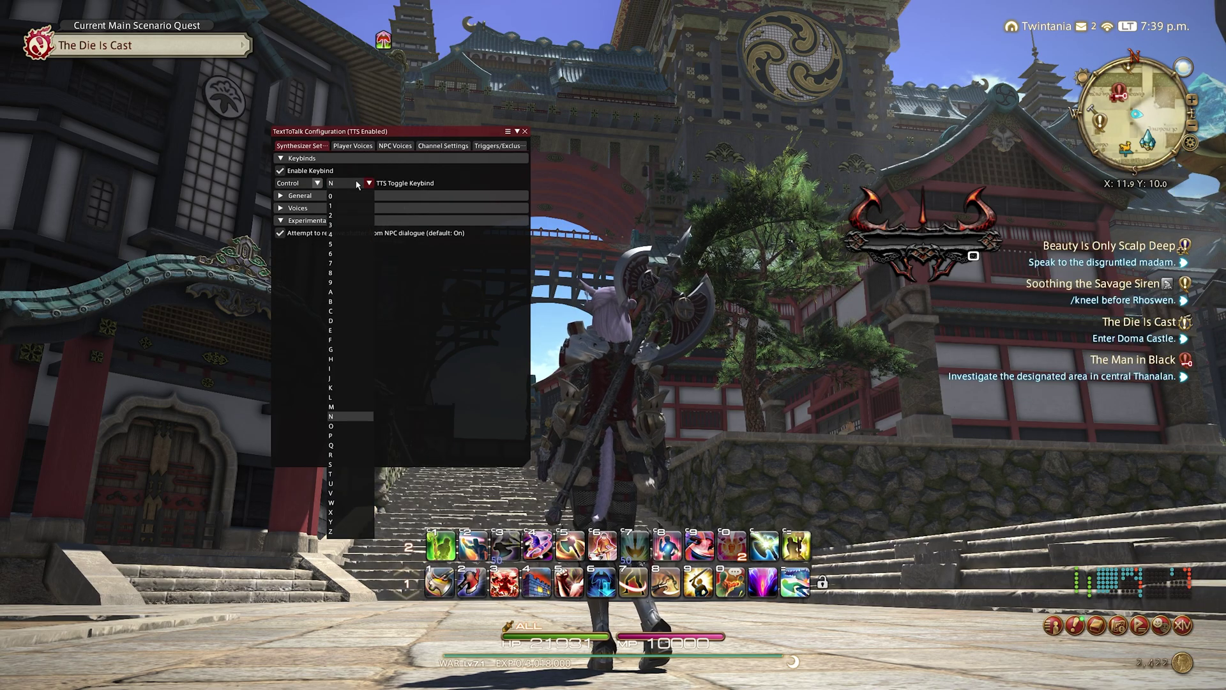
click(357, 184)
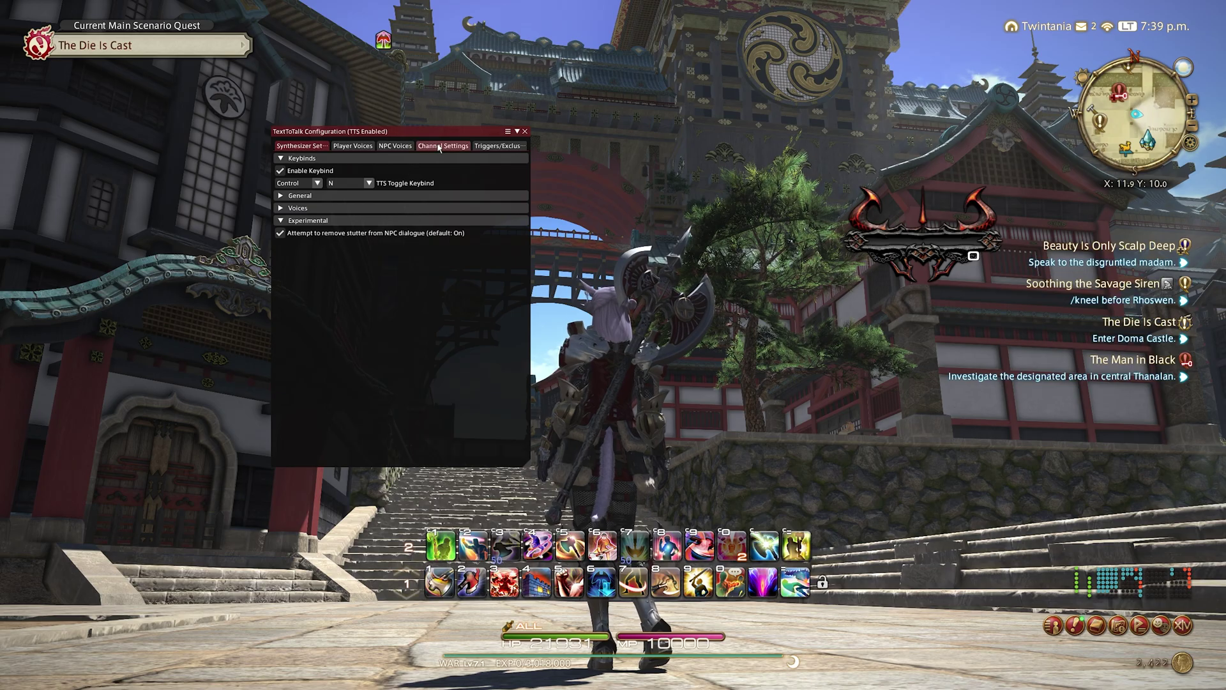
Announce character names only the first time and stop reading the Say channel
click(411, 196)
click(365, 331)
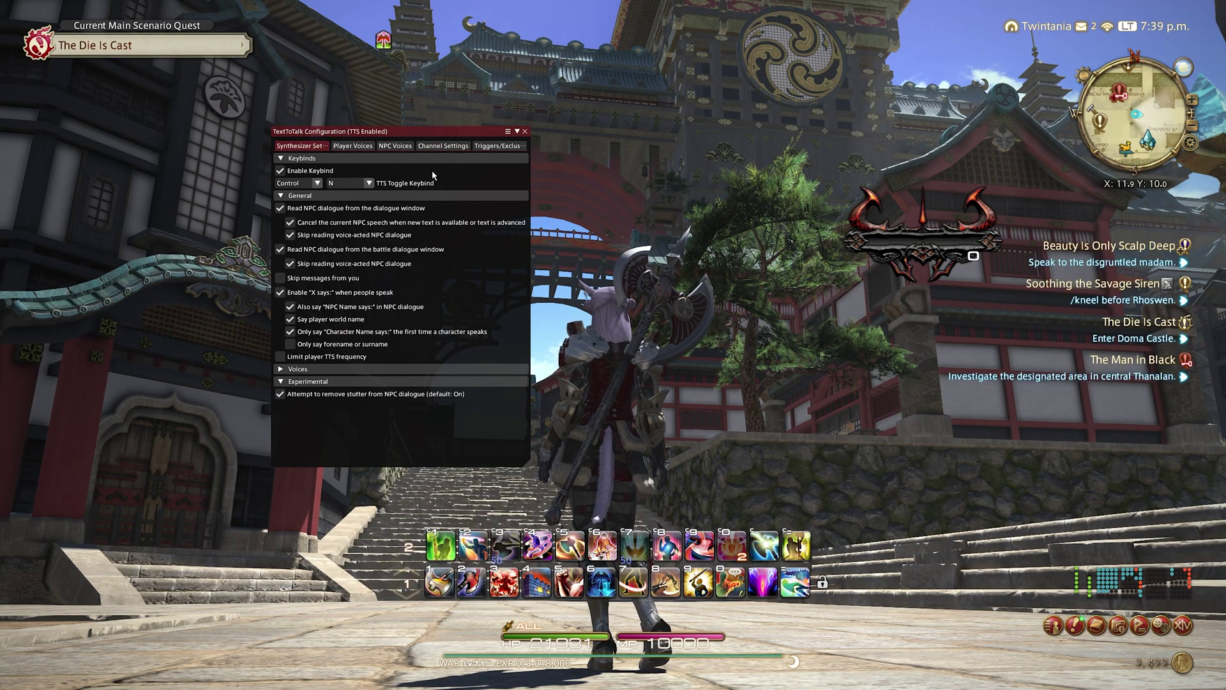
click(433, 148)
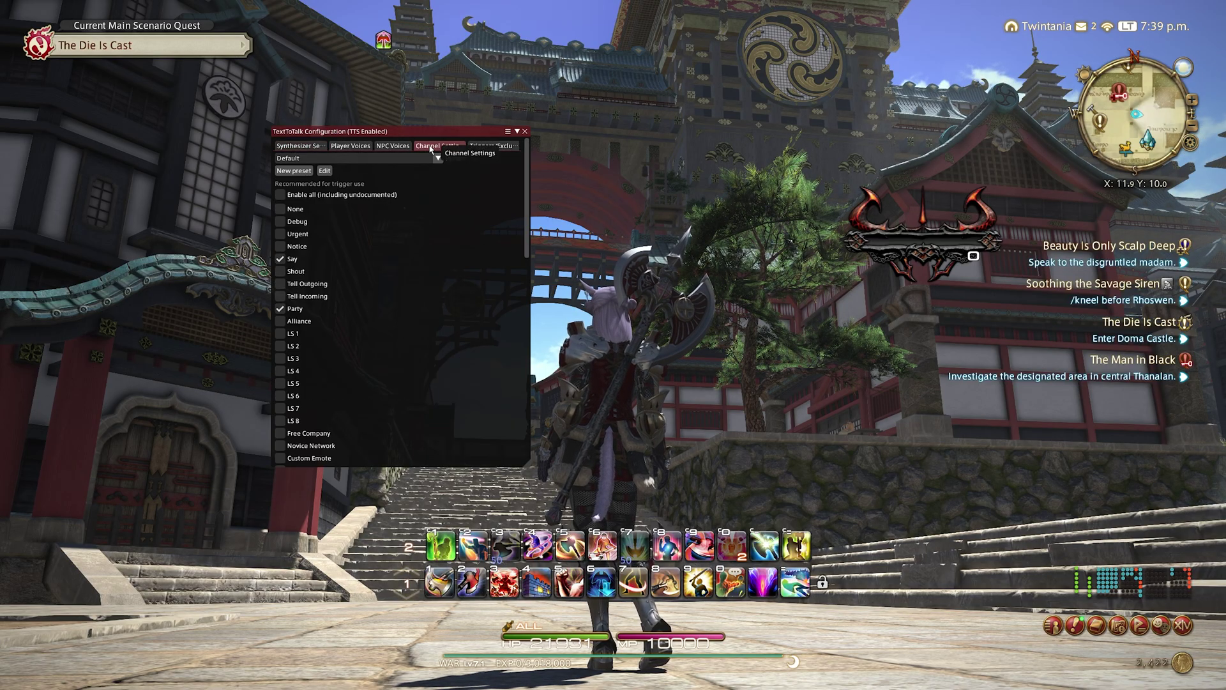
click(306, 260)
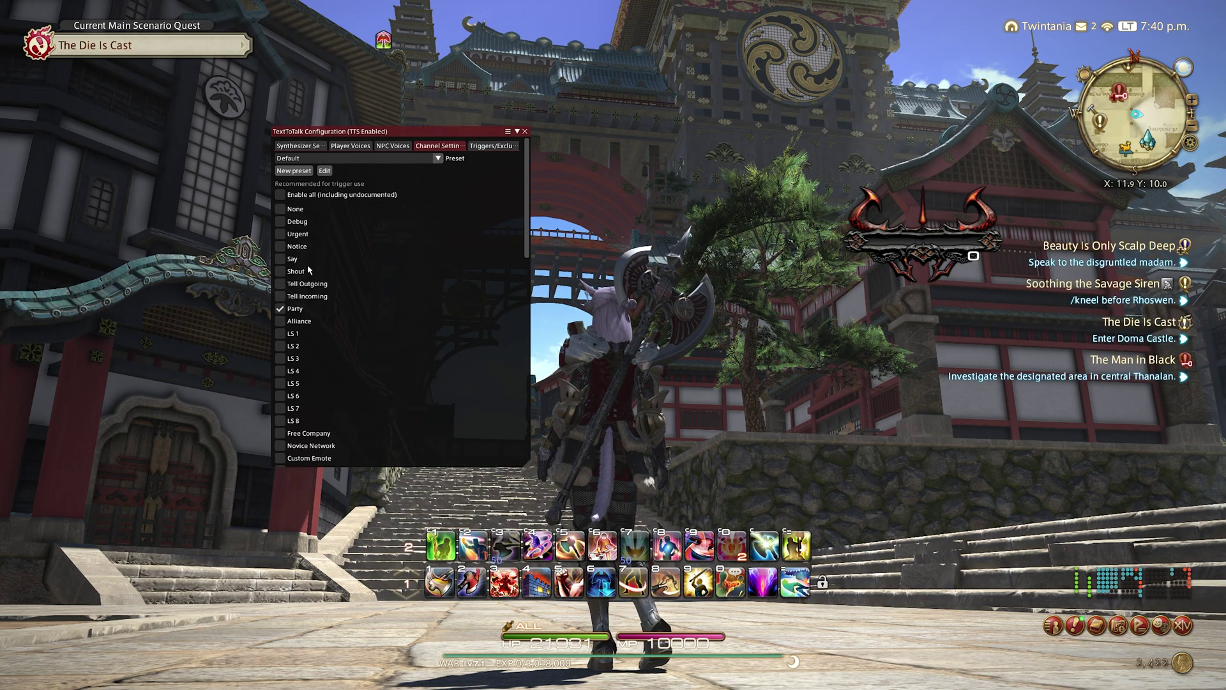
Expand TextToTalk's Voices settings
scroll(385, 394, down, 15)
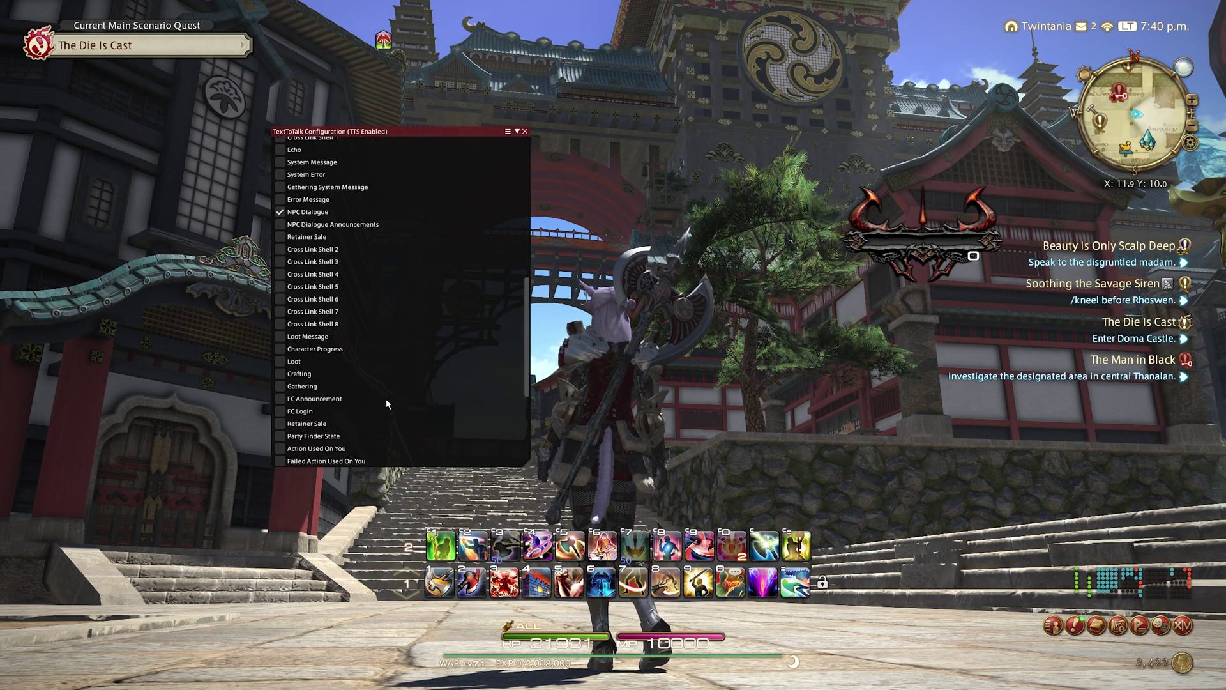
scroll(383, 383, up, 5)
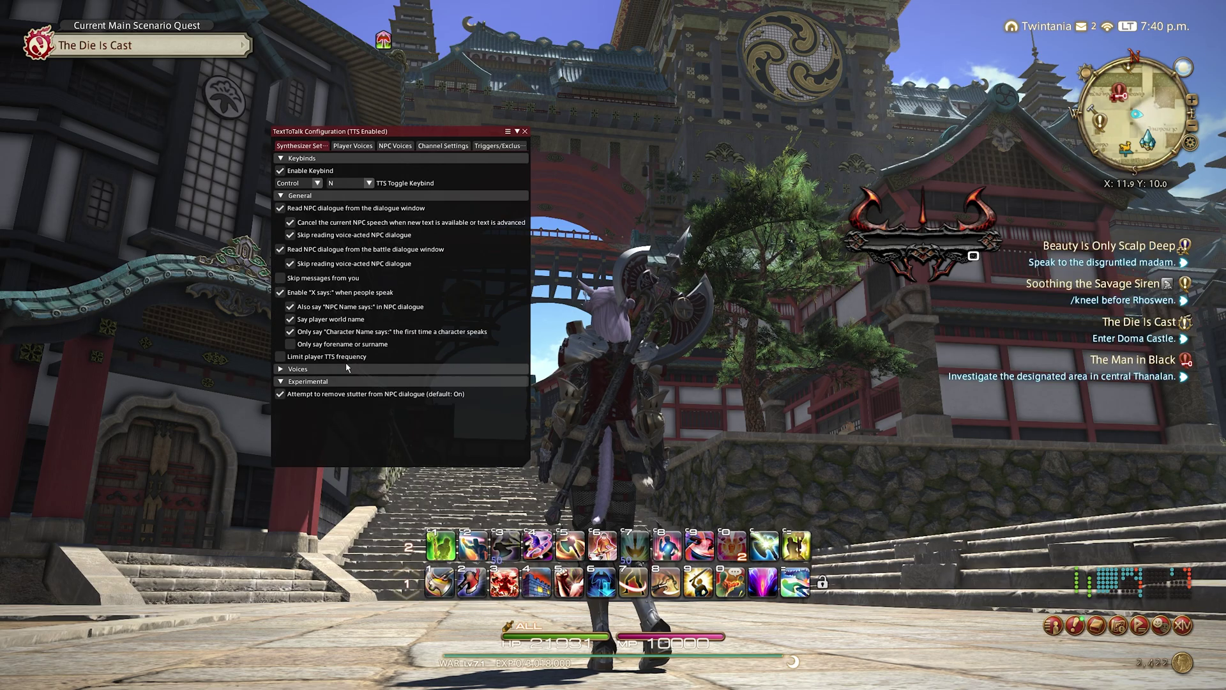
click(348, 368)
scroll(384, 364, down, 3)
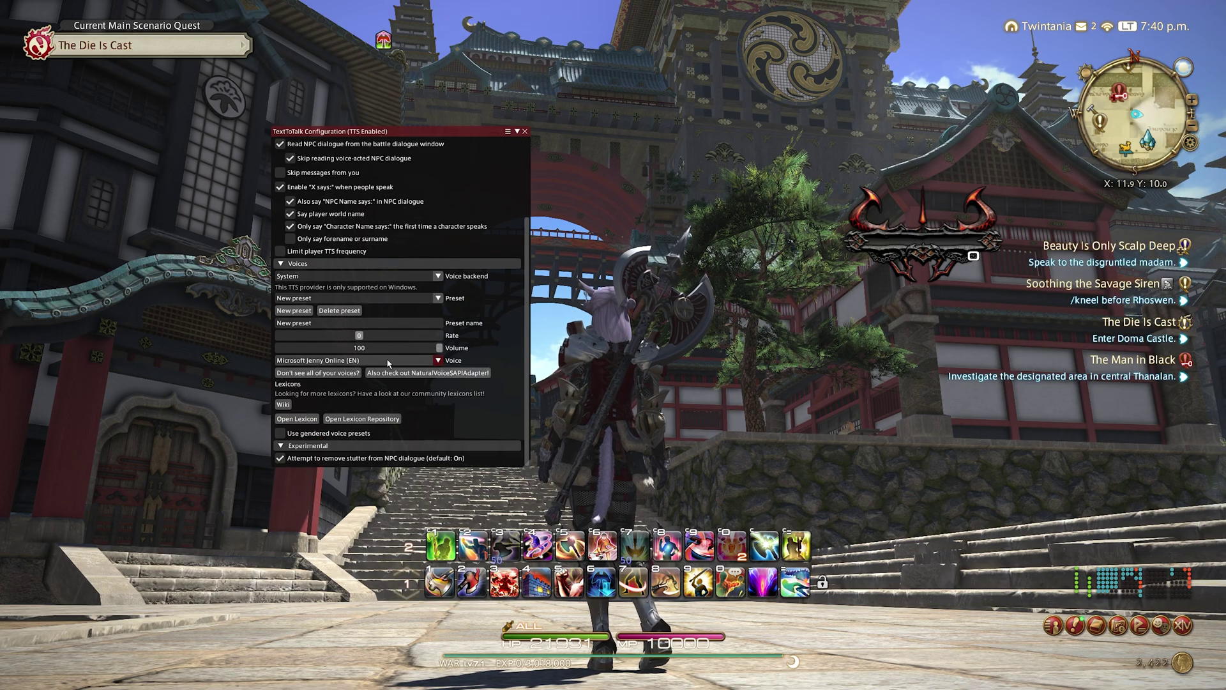
Open the Voice dropdown to review the available Microsoft voices
click(432, 361)
click(431, 359)
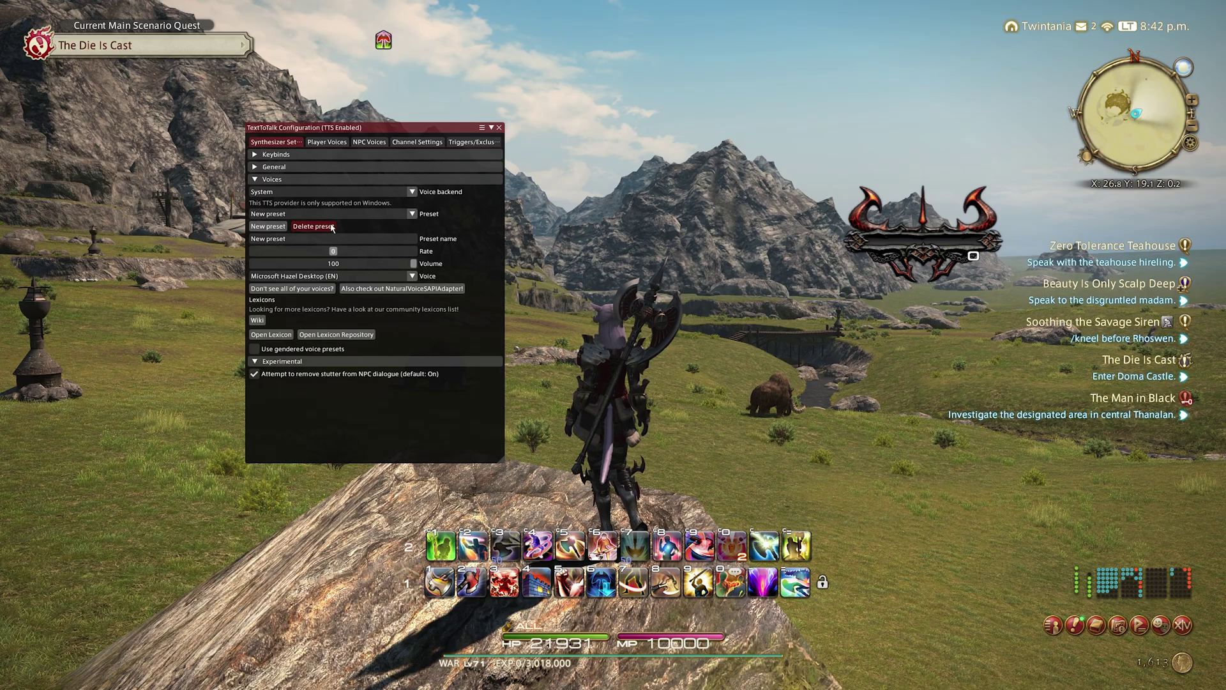
Set the preset's voice to Microsoft Ryan Online (EN) and rename it 'Ryan Voice'
click(412, 278)
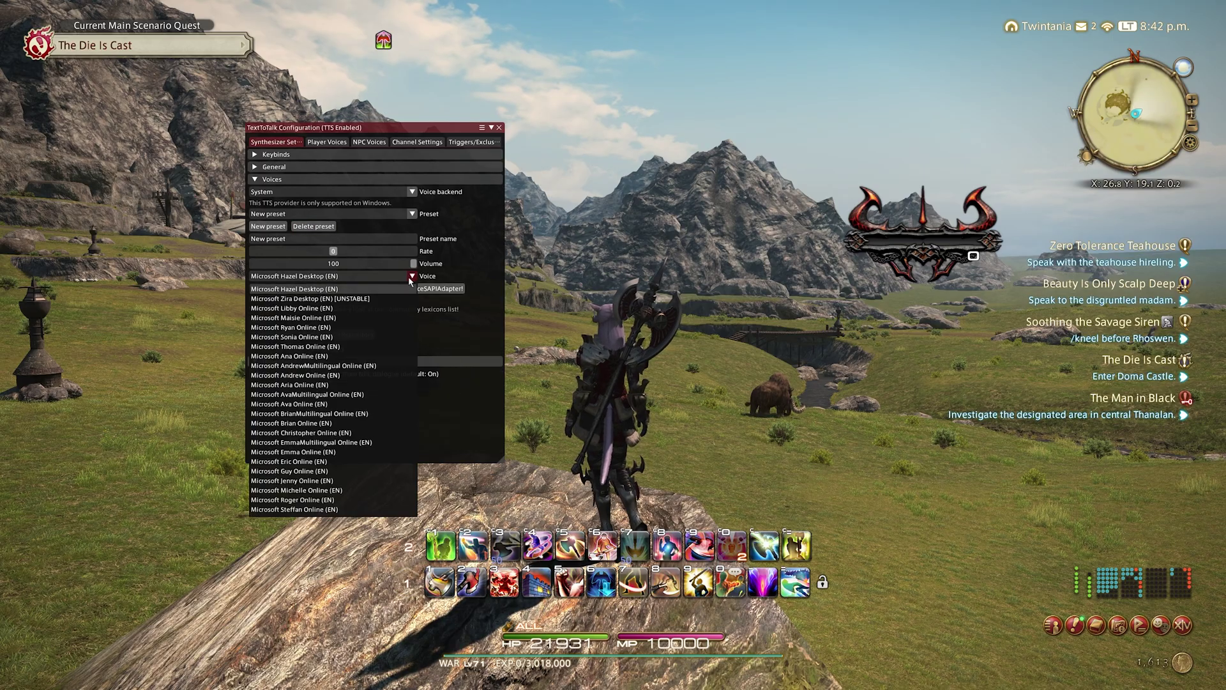
click(395, 327)
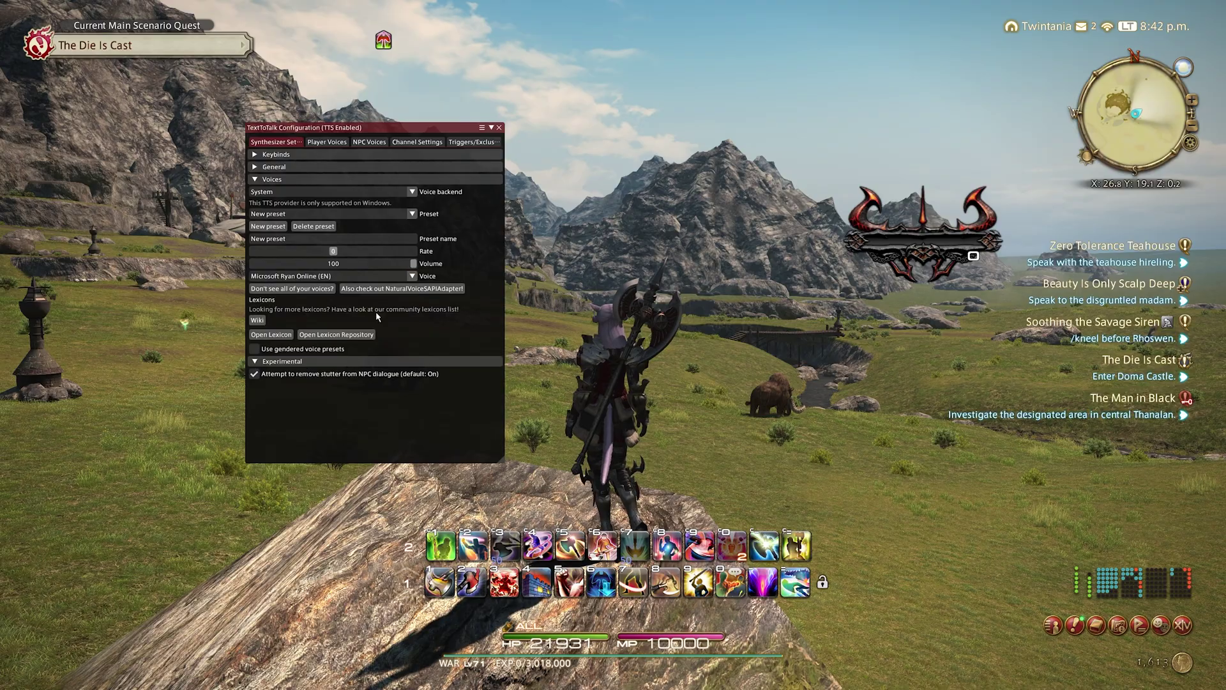
drag(287, 238, 225, 236)
text(Ryan Voice)
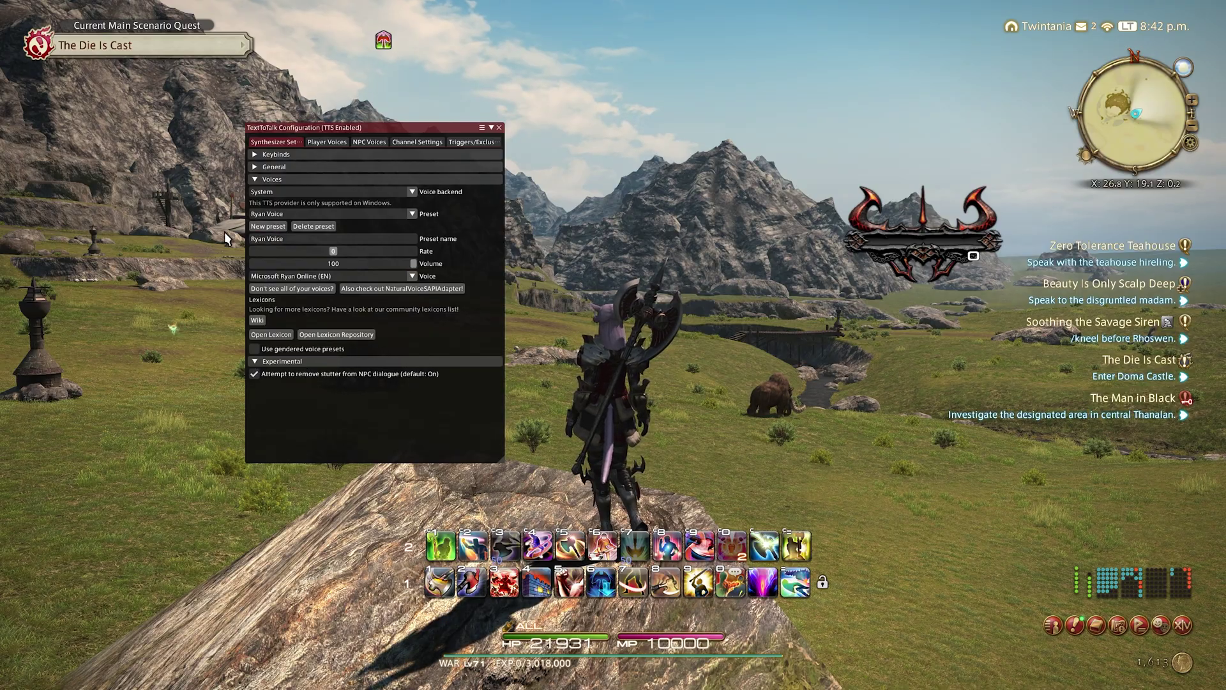
Create another new preset and pick a voice for it from the Voice list
click(268, 226)
click(336, 276)
click(370, 360)
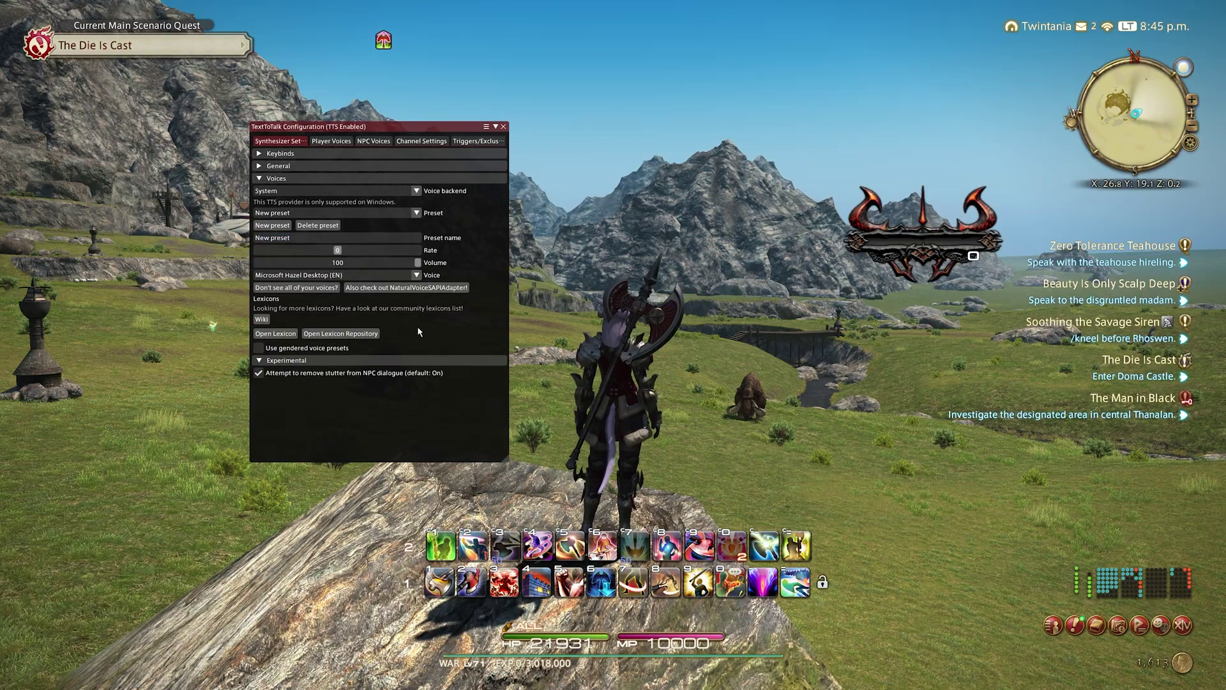
Enable 'Use gendered voice presets', set the Male preset to Ryan, and open the Female preset list
click(338, 348)
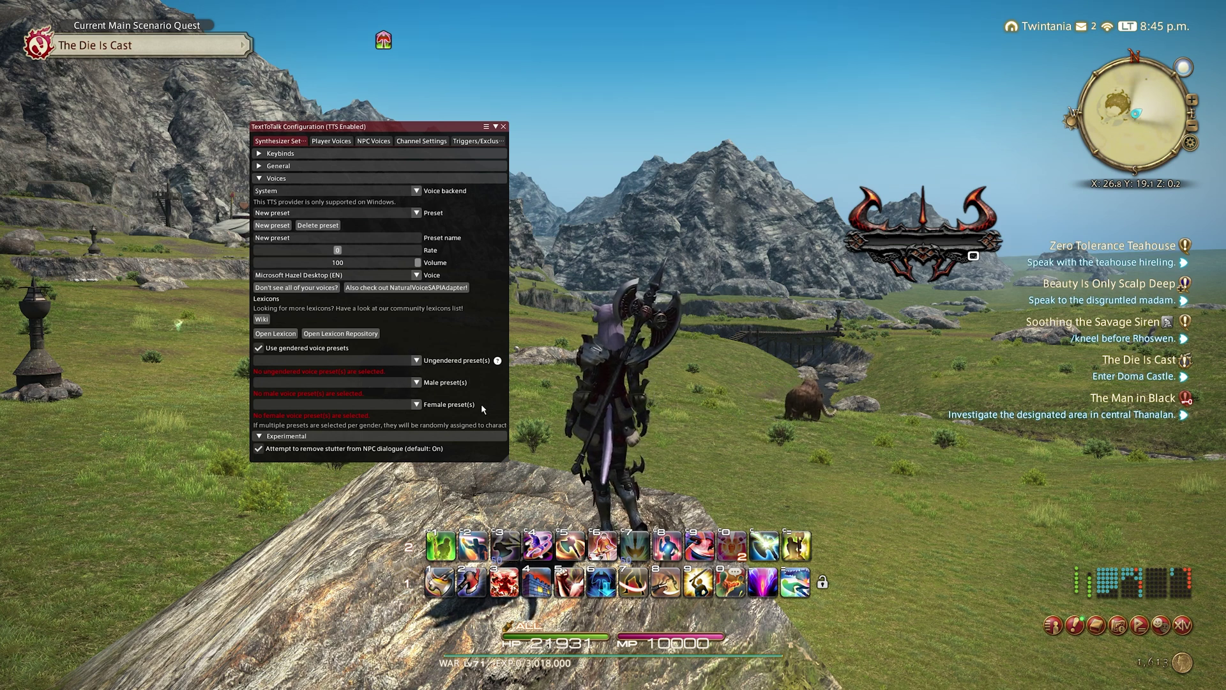
click(403, 382)
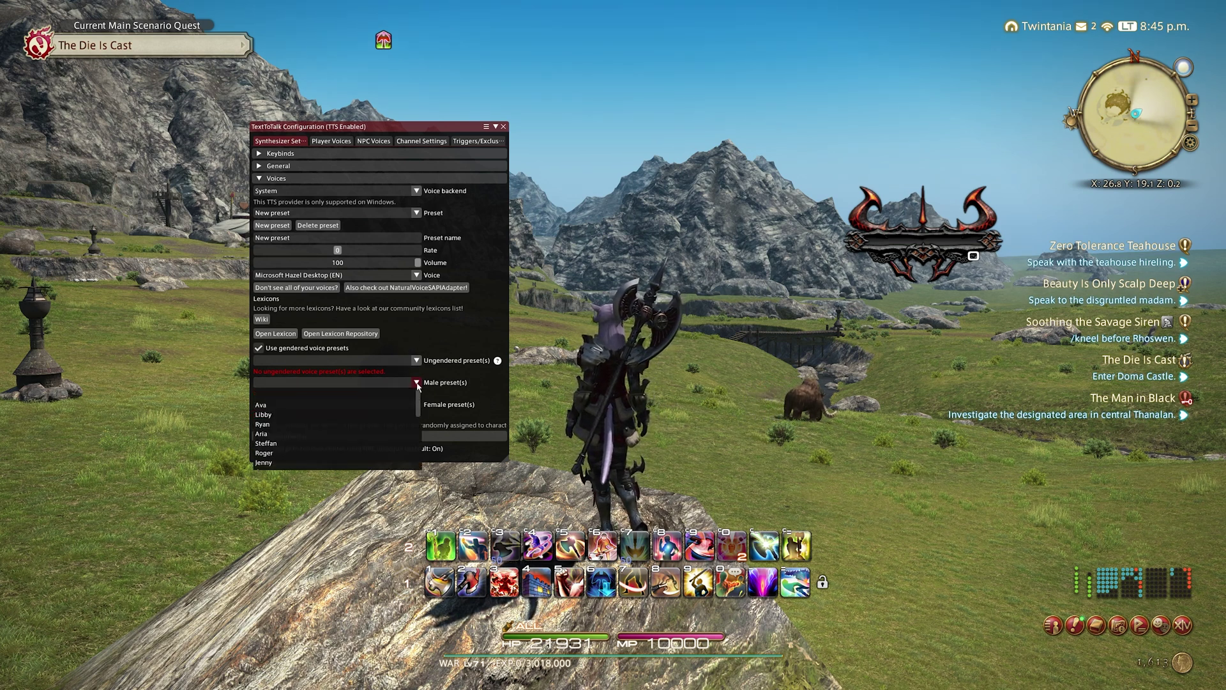
click(401, 425)
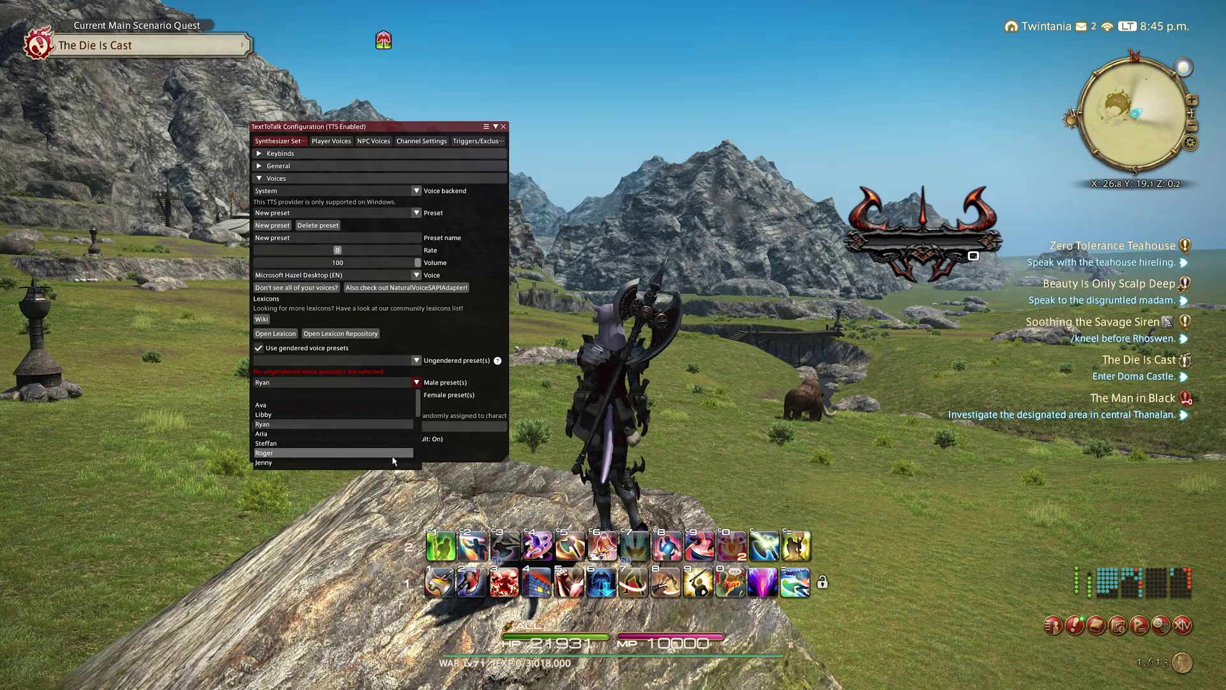
click(414, 397)
click(414, 397)
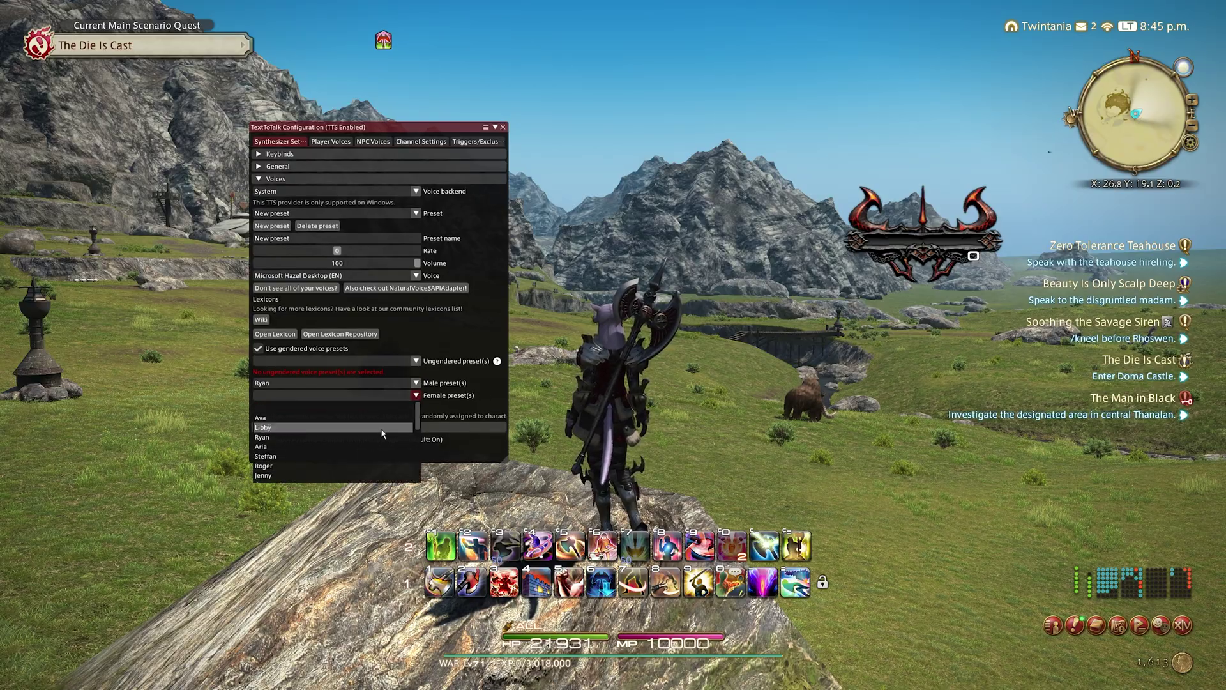